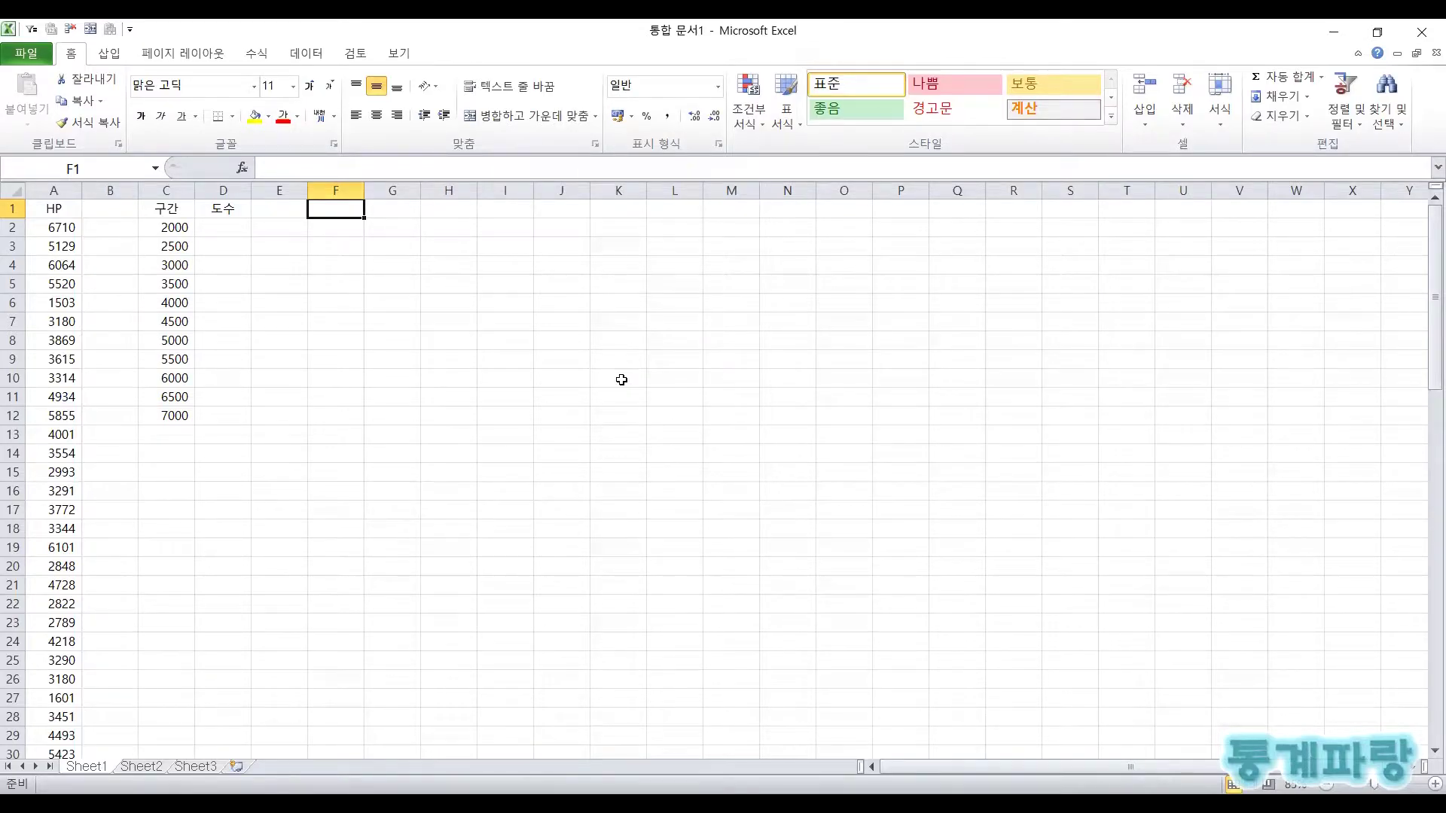
Check that the HP data runs down to row 84 and the bin limits fill C2:C12.
key("Left")
key("Left")
key("Left")
key("Left")
key("Left")
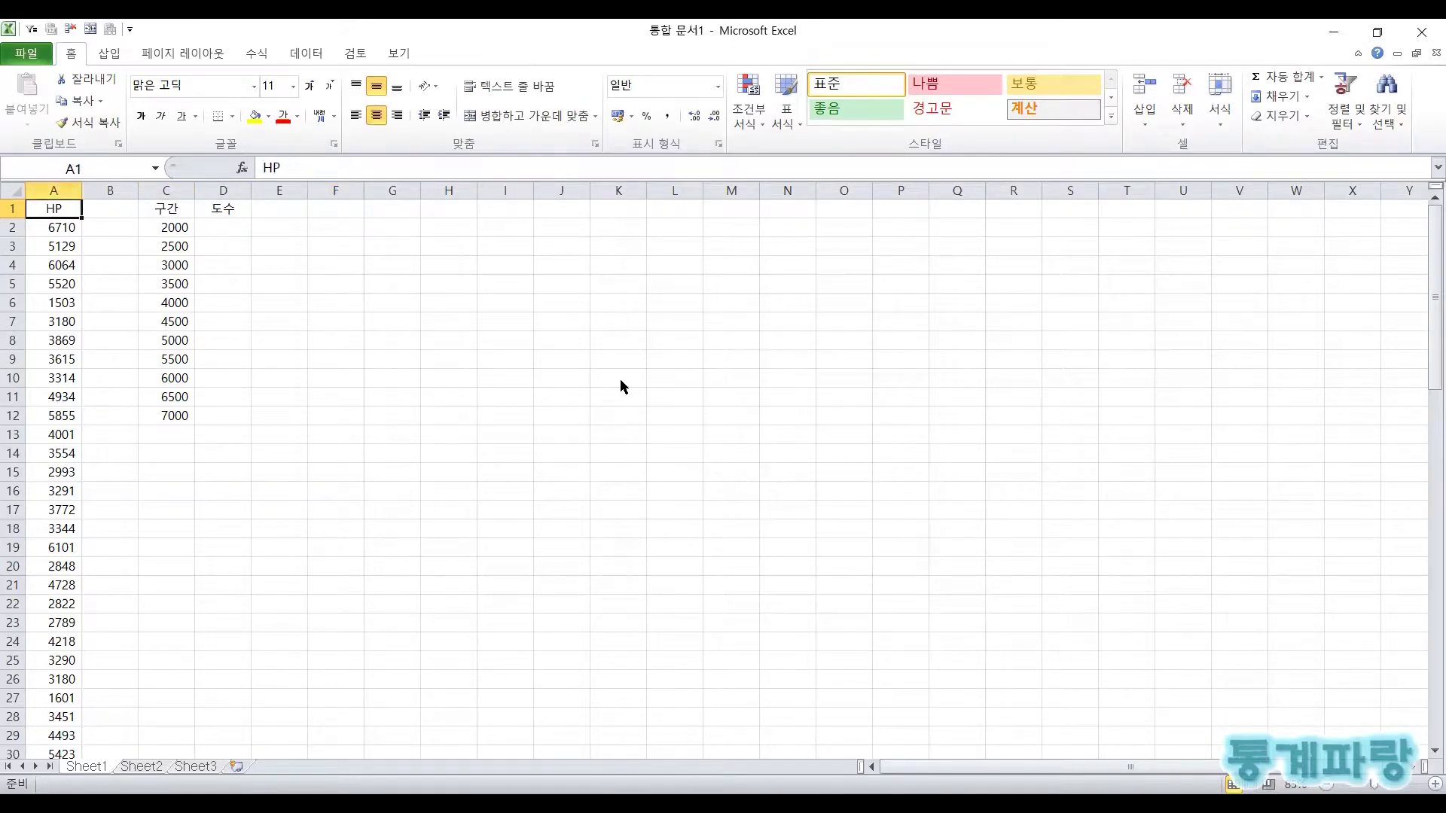
key("Down")
key("ctrl+Down")
key("ctrl+Up")
key("Right")
Select the empty 도수 cells D2:D12 beside the bin limits.
key("Right")
key("Down")
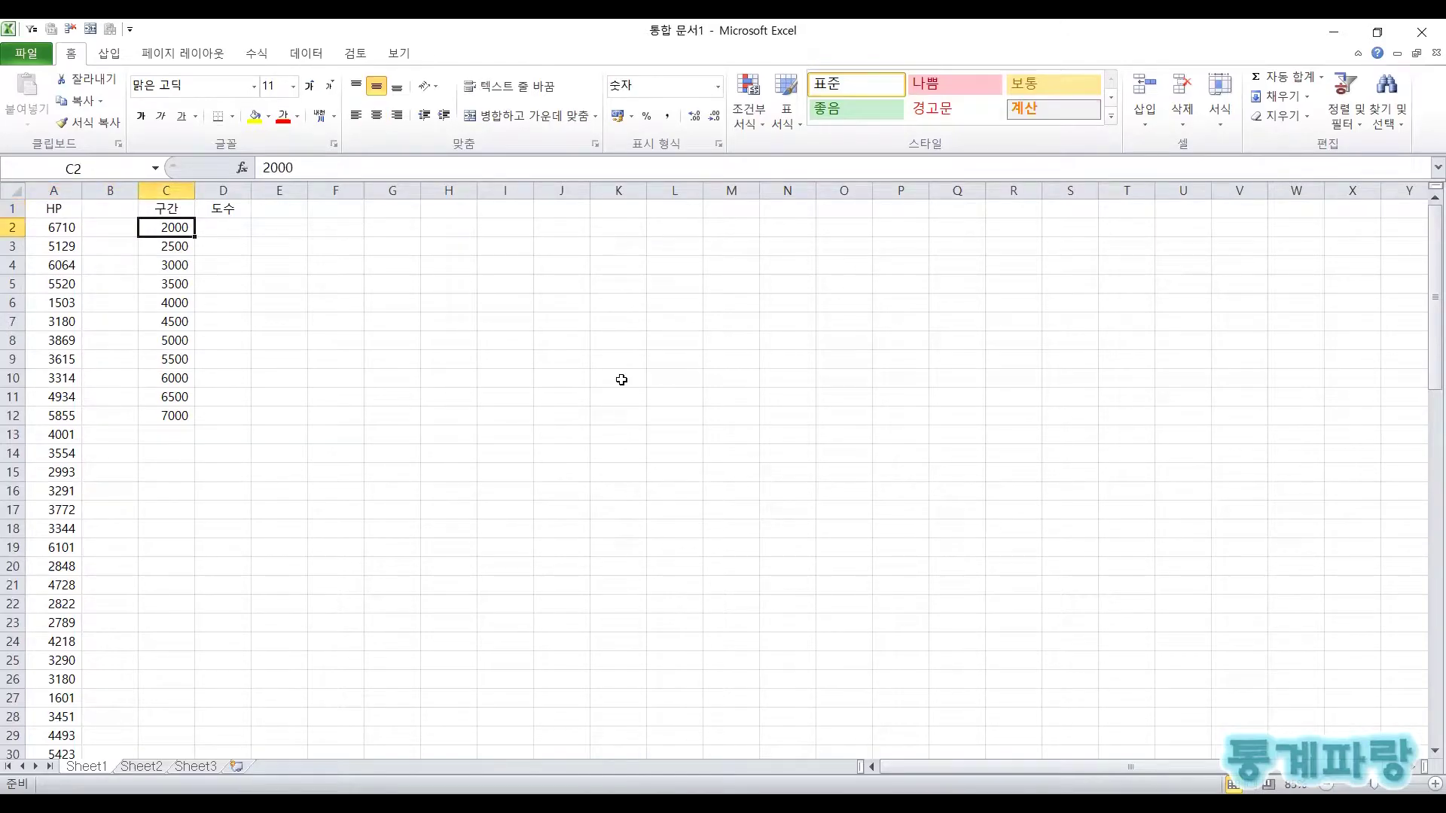
key("ctrl+shift+Down")
key("Up")
key("Right")
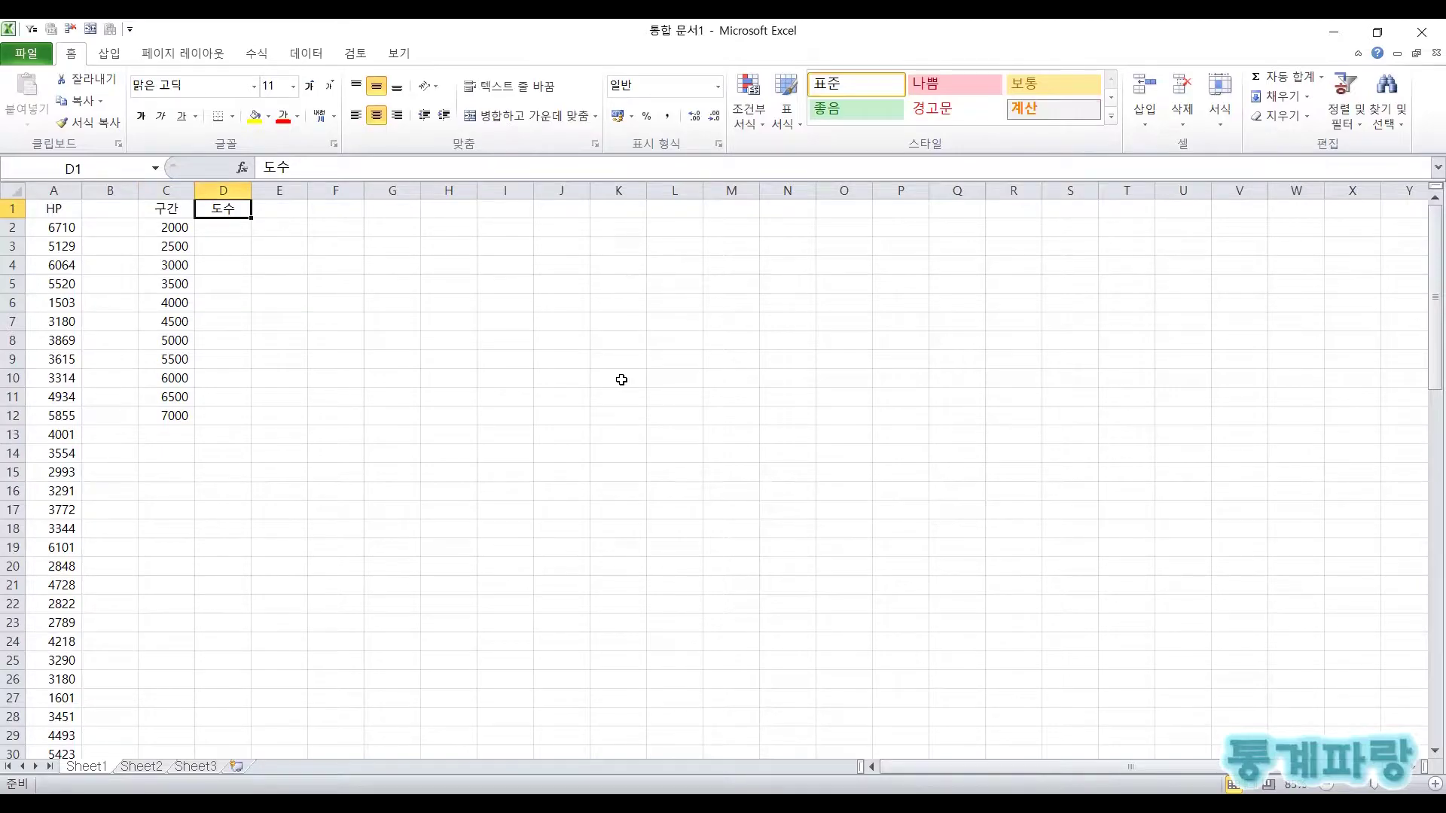
key("Down")
key("shift+Down")
key("shift+Down")
key("shift+Down")
key("shift+Down")
key("shift+Down")
key("shift+Down")
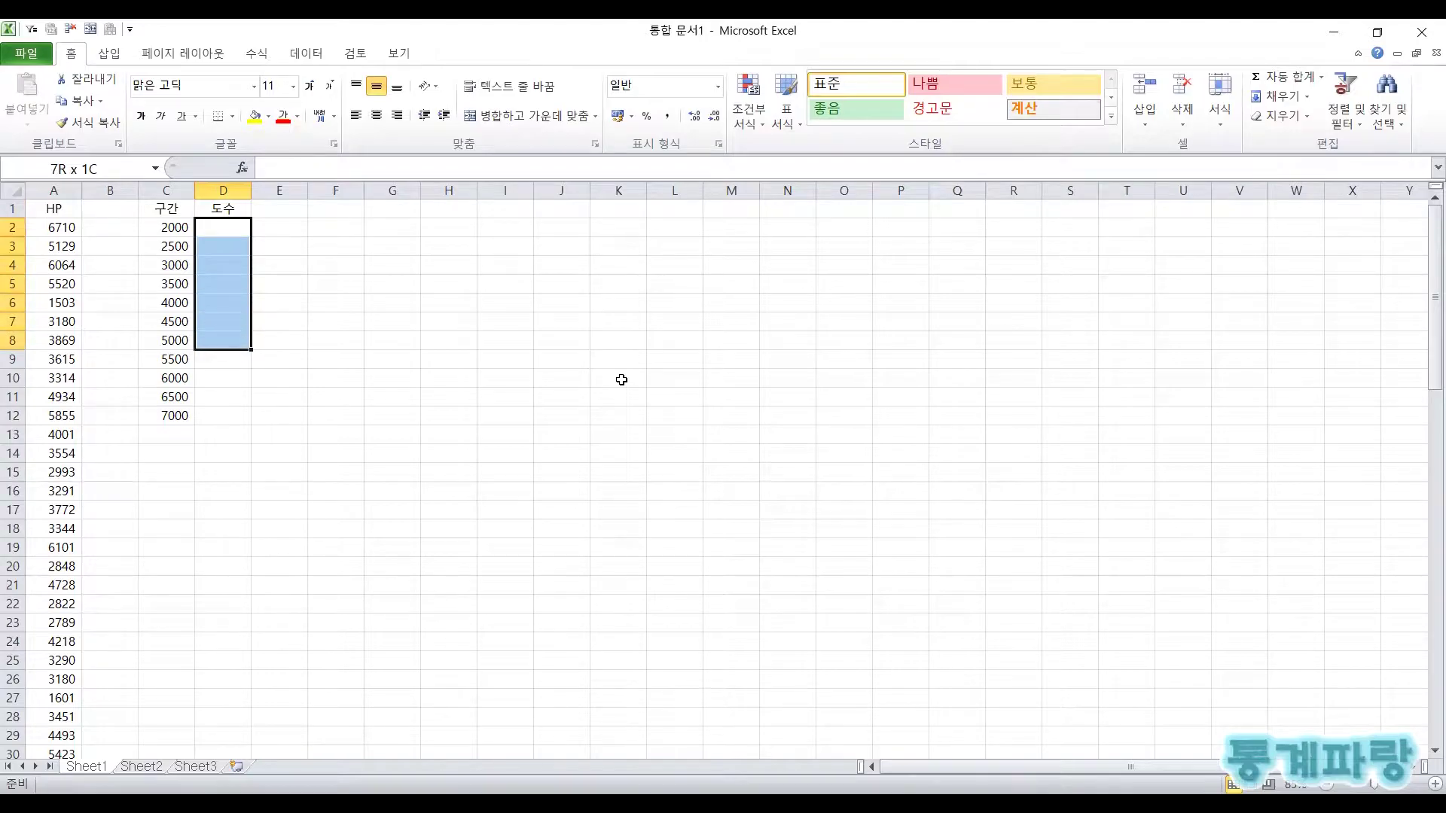
key("shift+Down")
key("shift+Down")
key("shift+Down")
key("shift+Down")
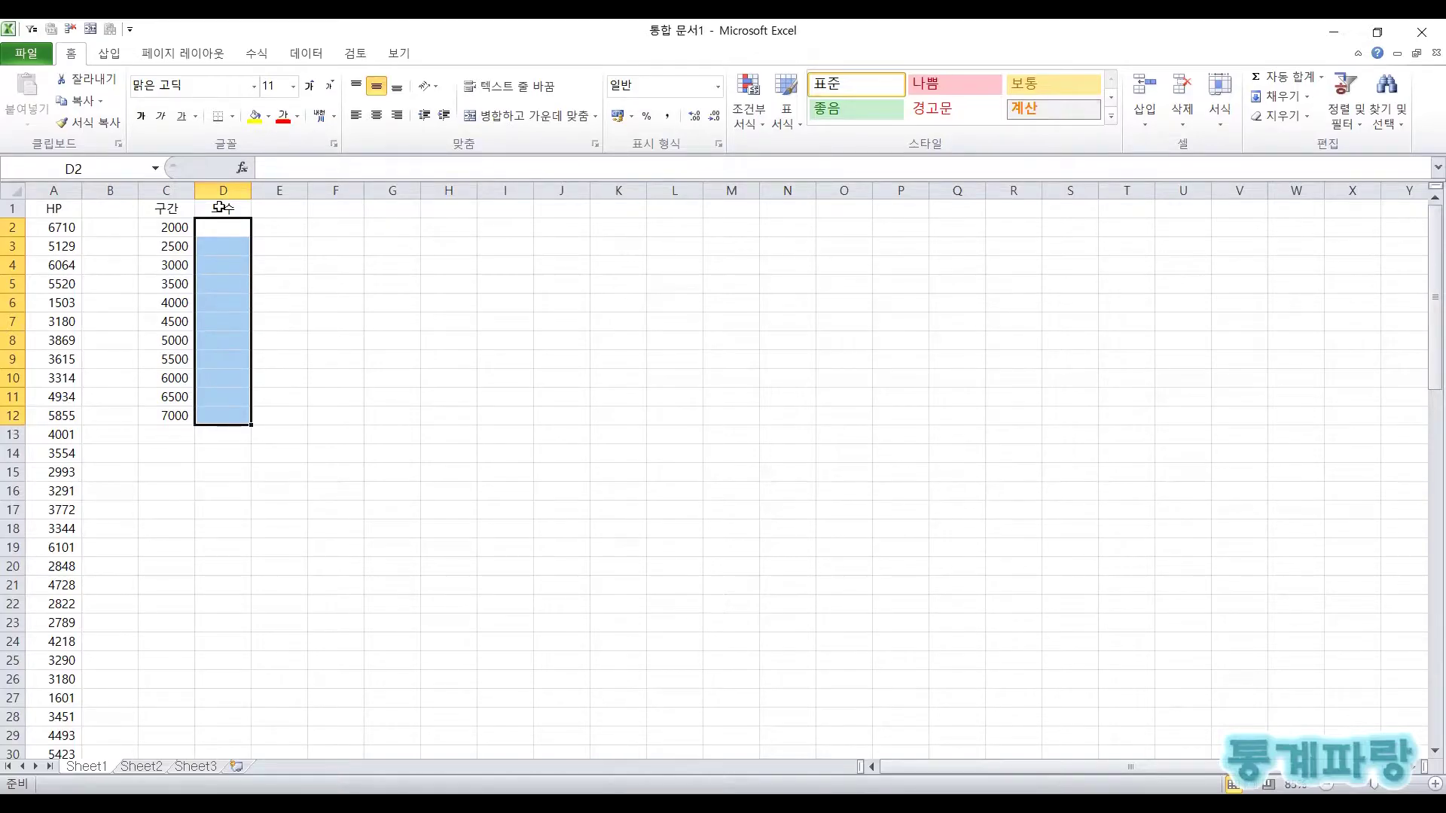
Enter =FREQUENCY(A2:A84,C2:C12) as an array formula across D2:D12.
left_click(490, 167)
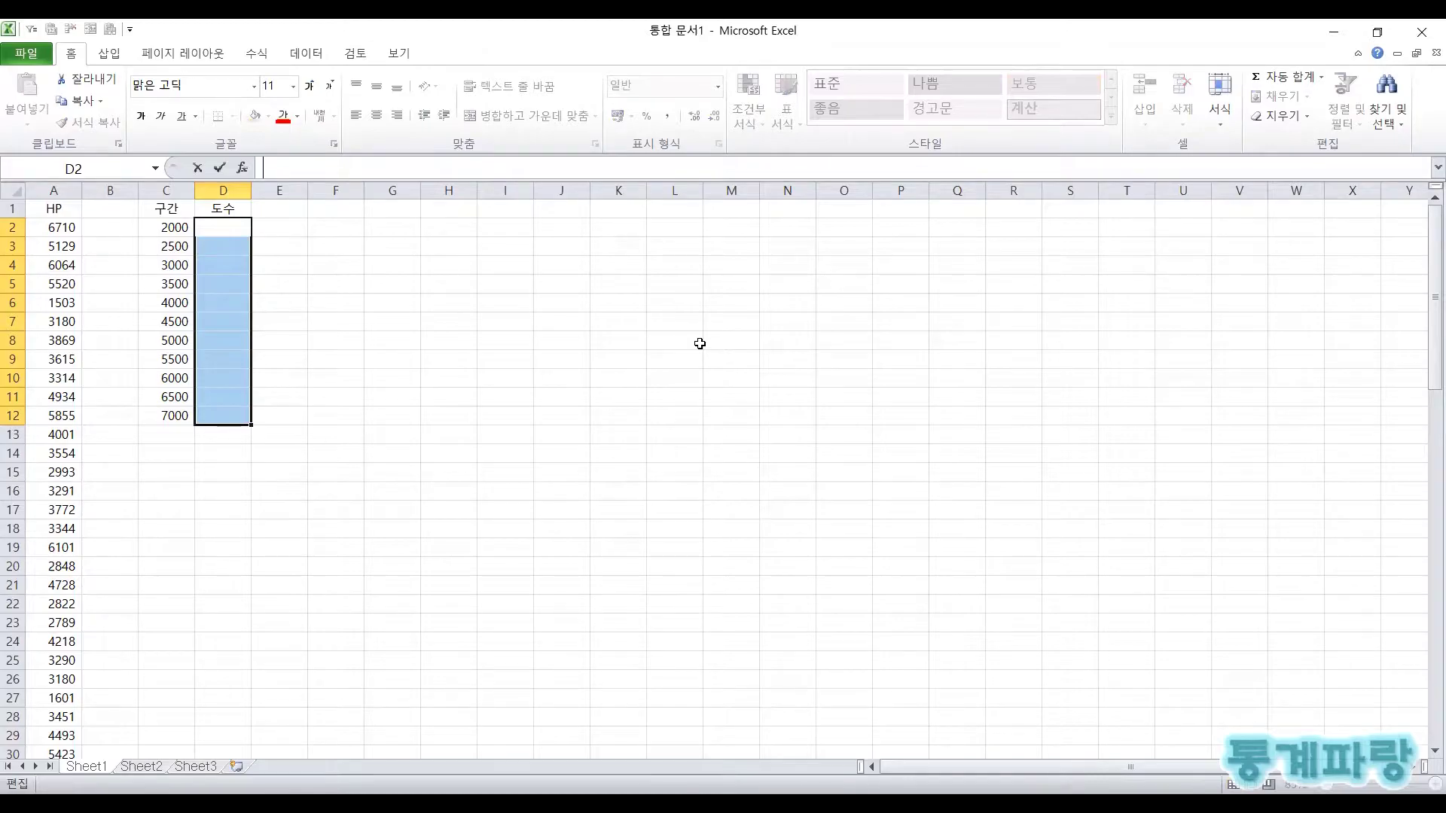
type("=")
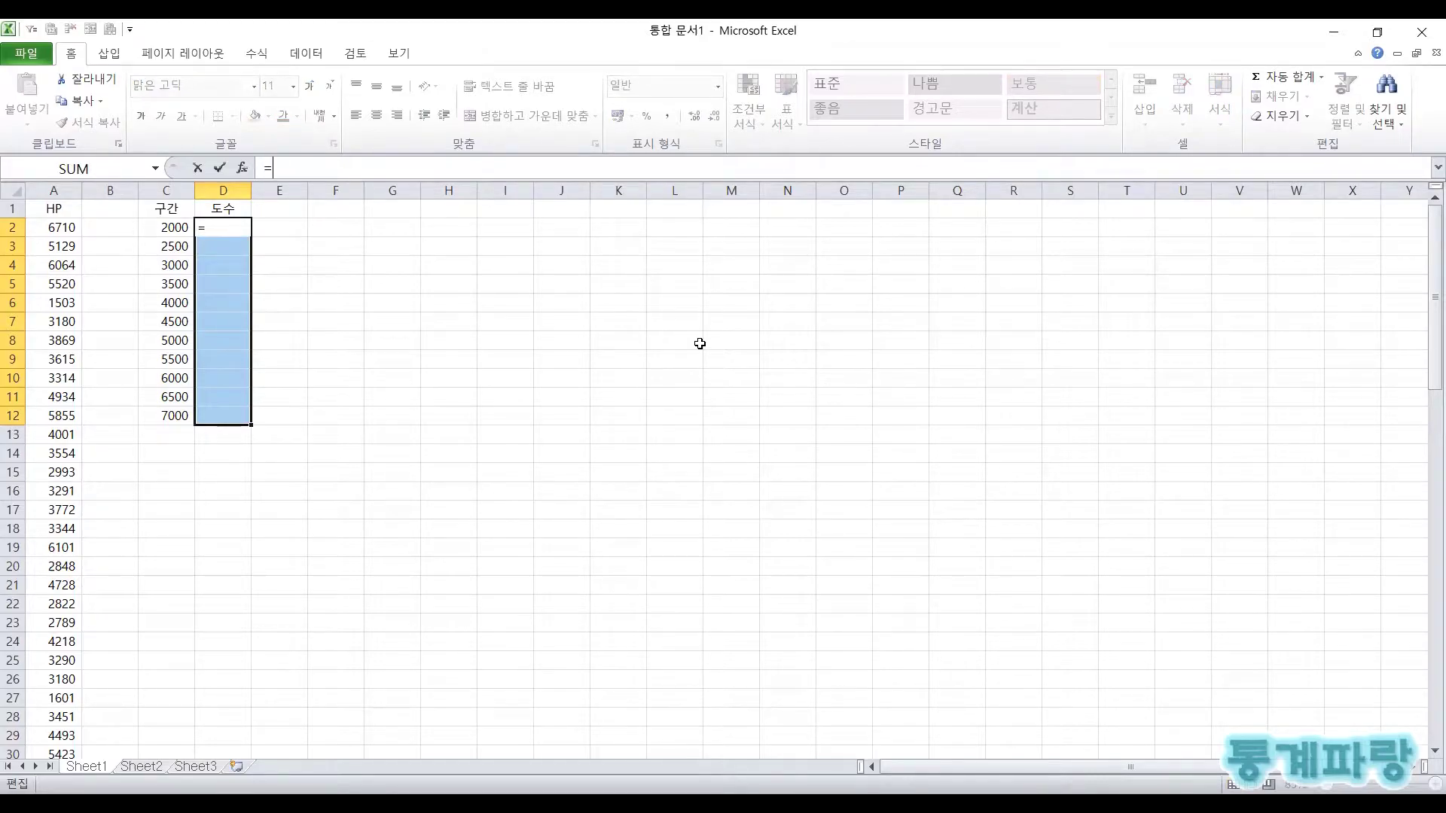
type("frequency(")
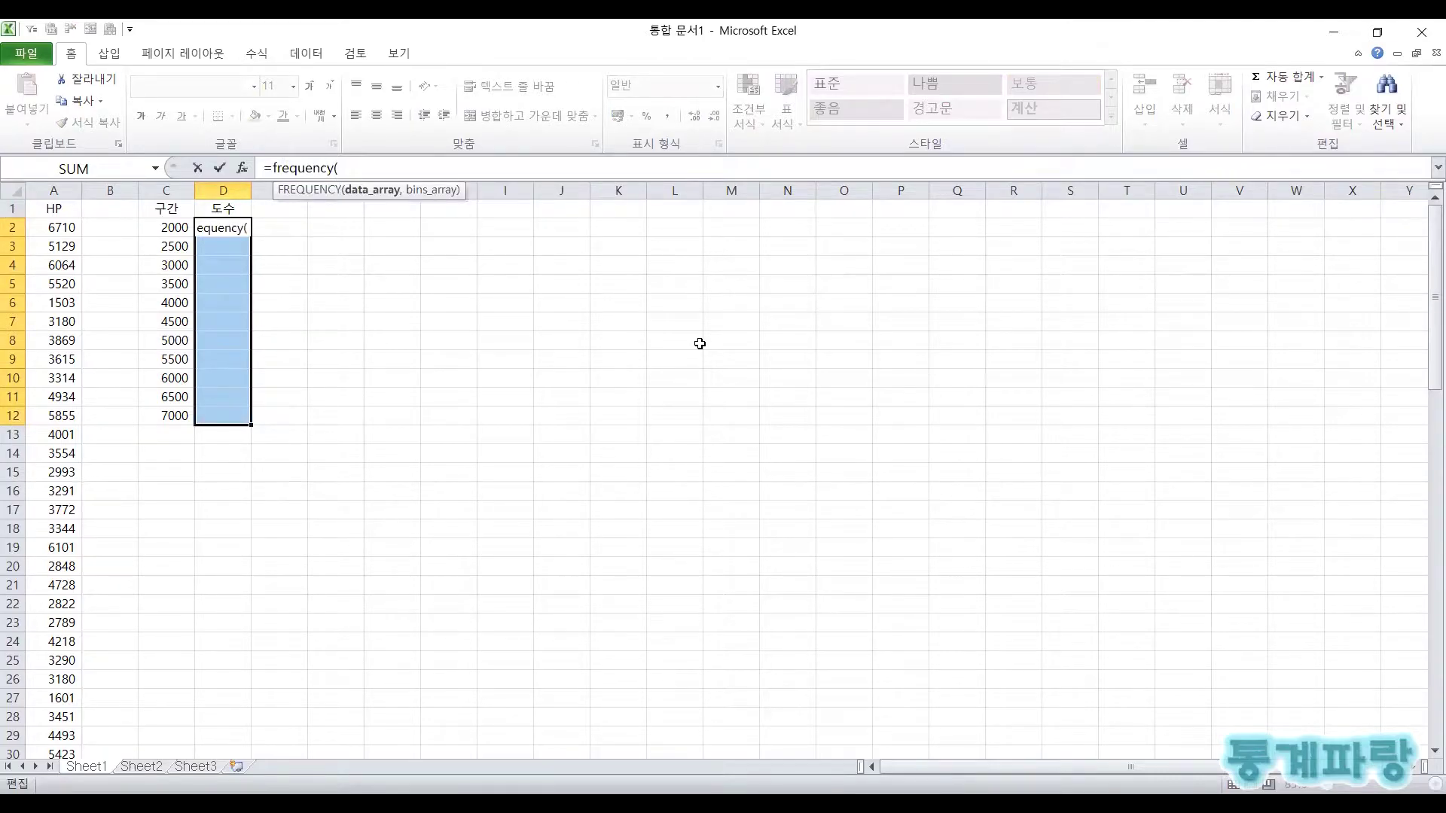
left_click(123, 230)
key("Left")
key("ctrl+shift+Down")
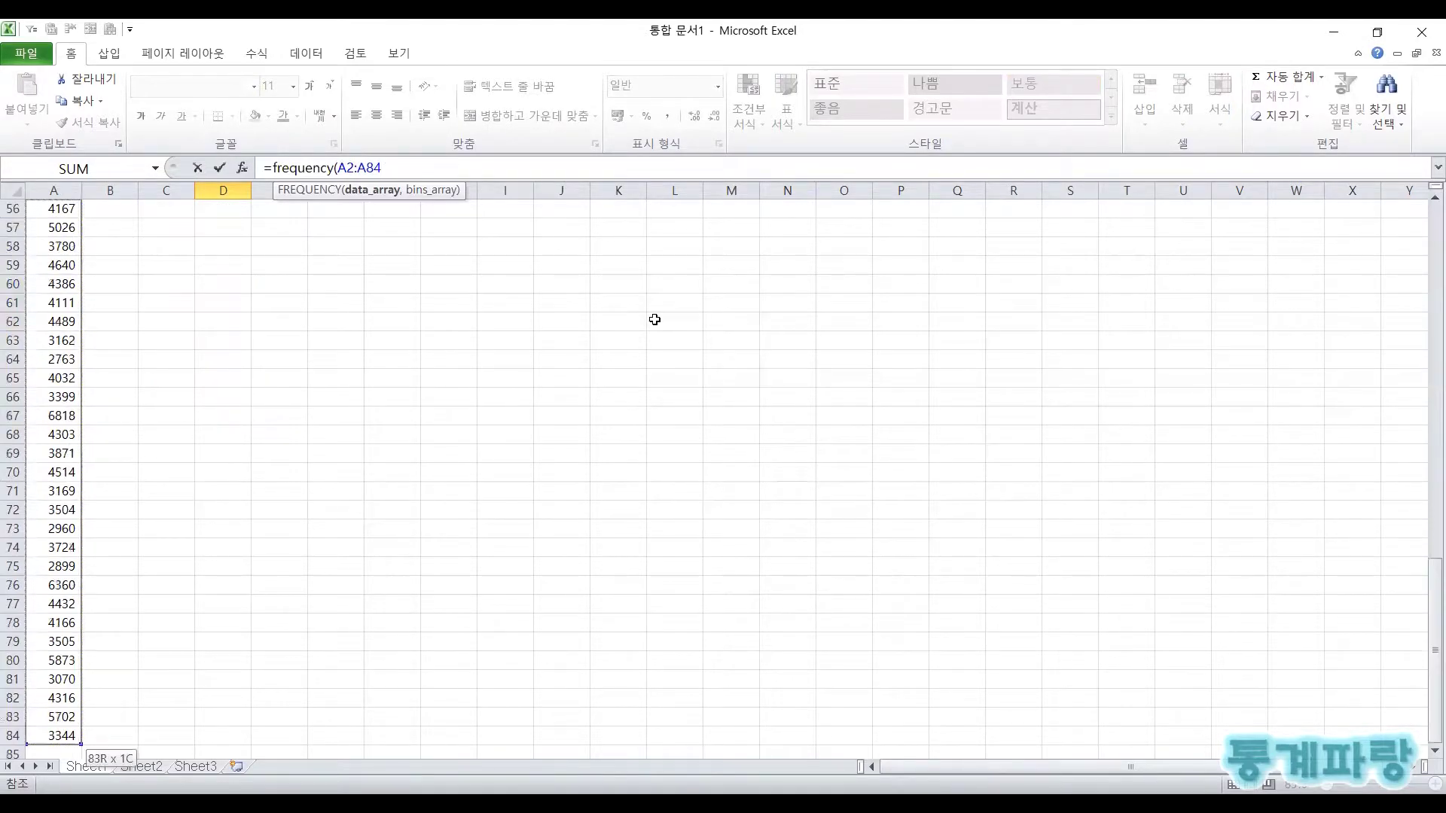
type(",")
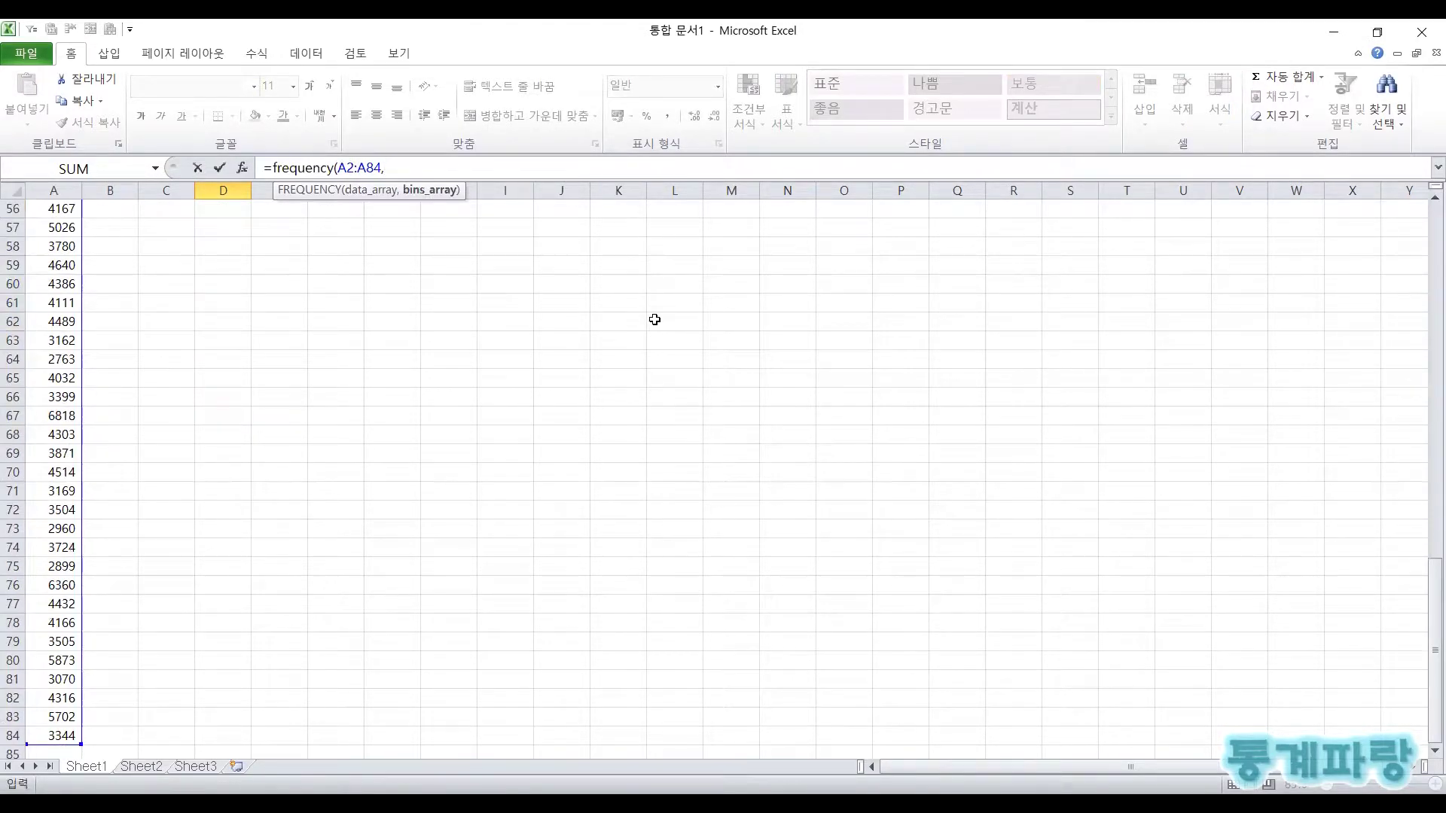
key("Left")
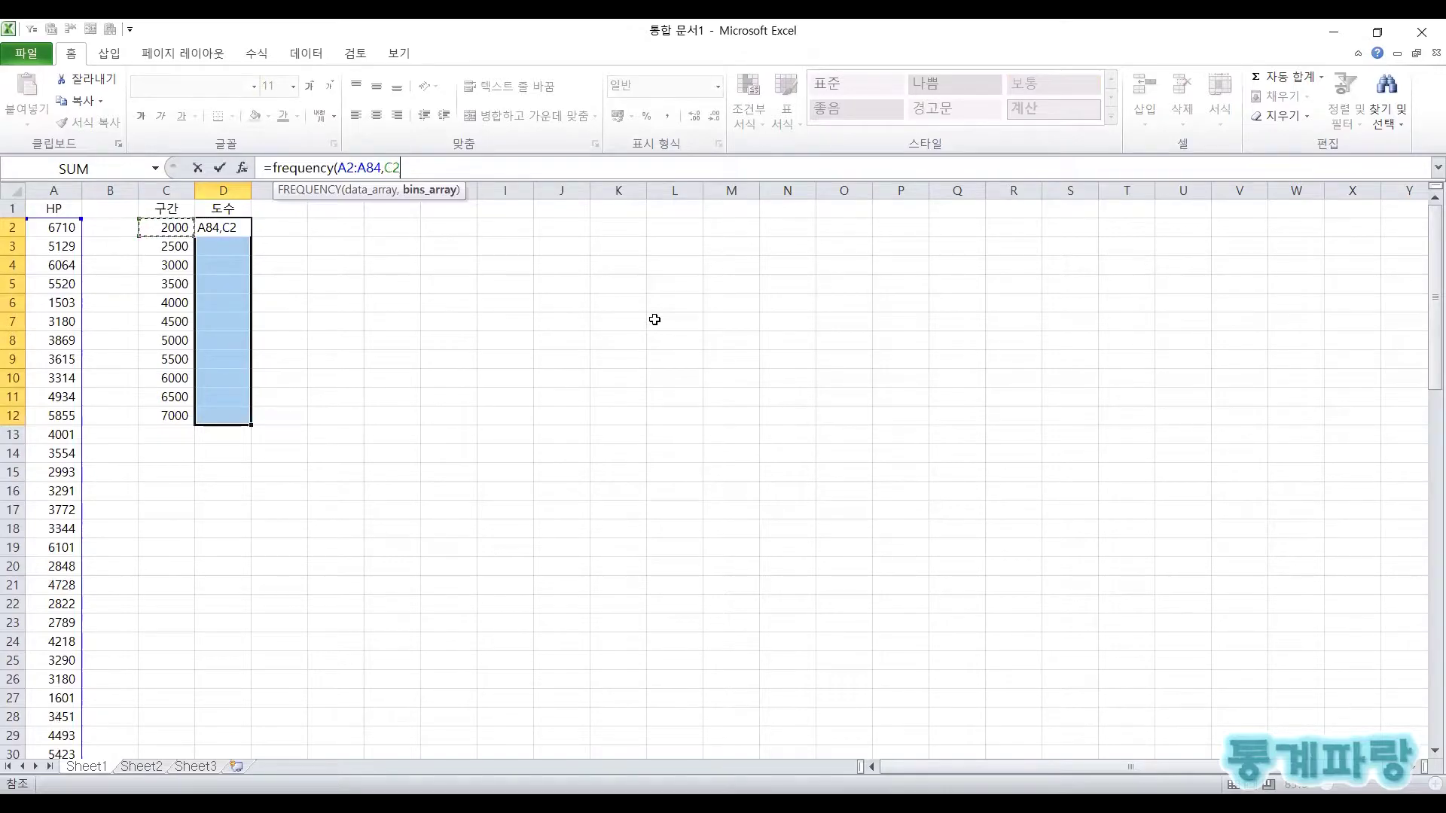
key("ctrl+shift+Down")
type(")")
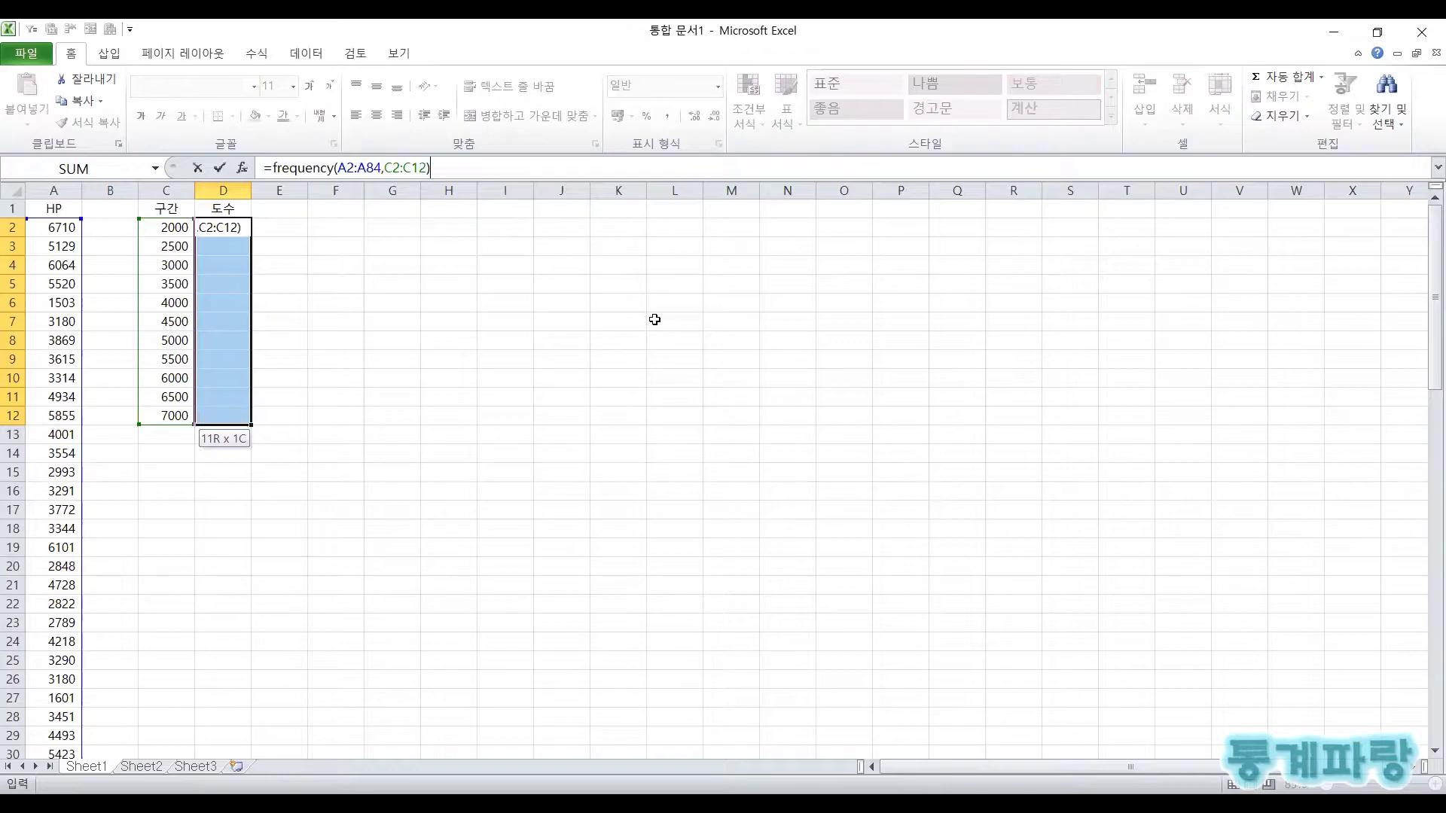
key("ctrl+shift+Return")
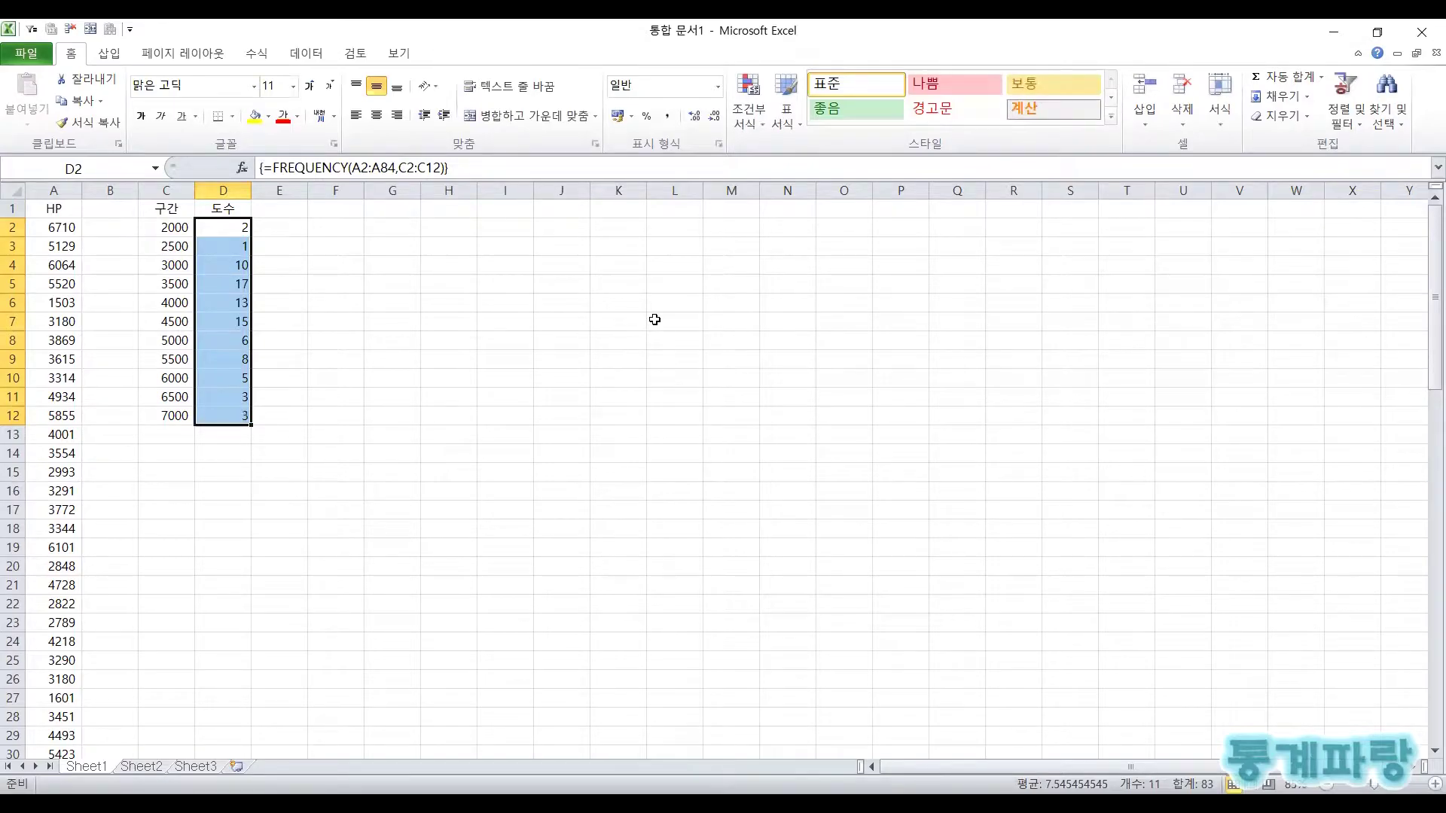
Insert a 2-D clustered column chart of the 도수 frequency counts.
left_click(111, 61)
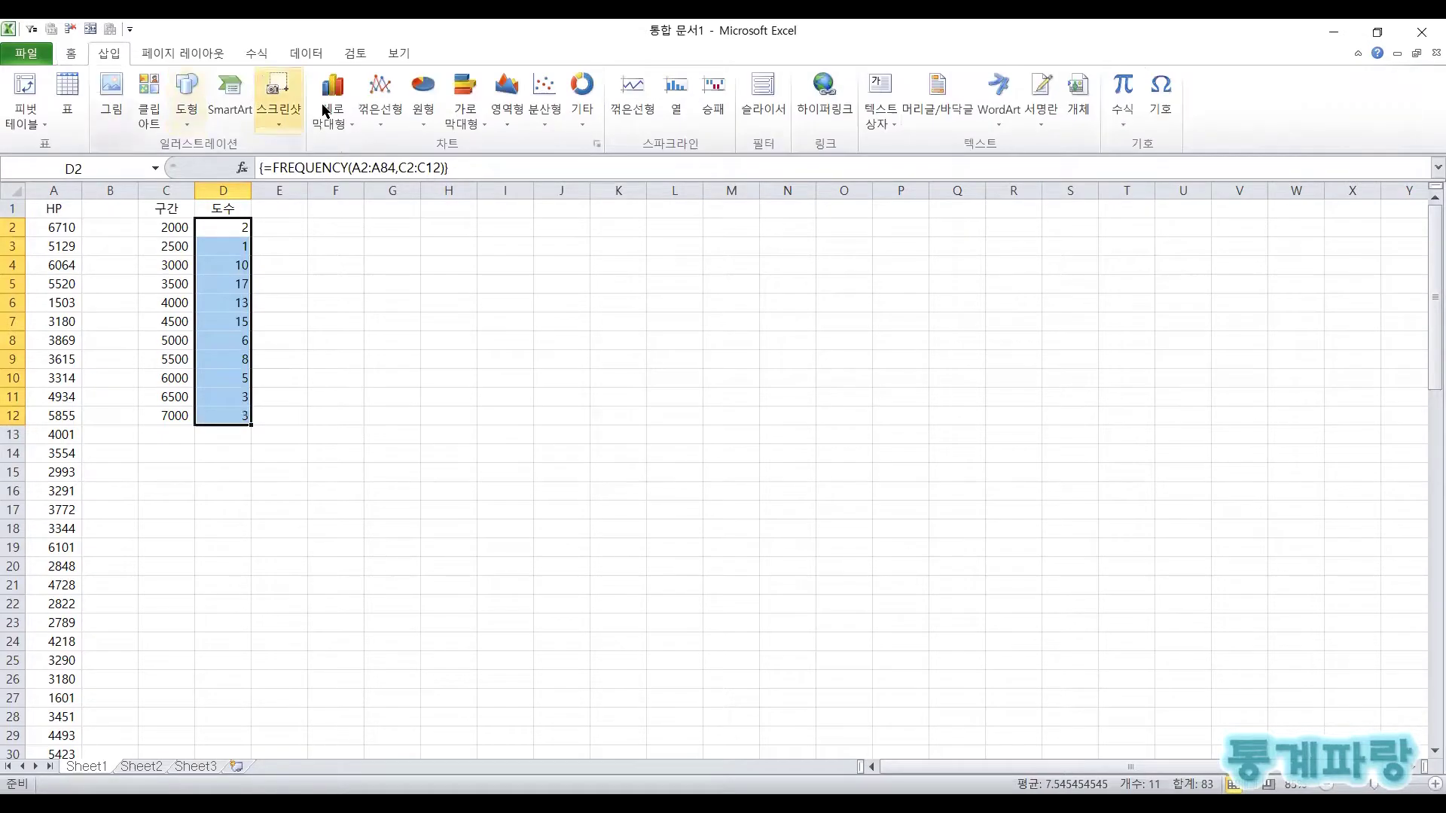
left_click(332, 98)
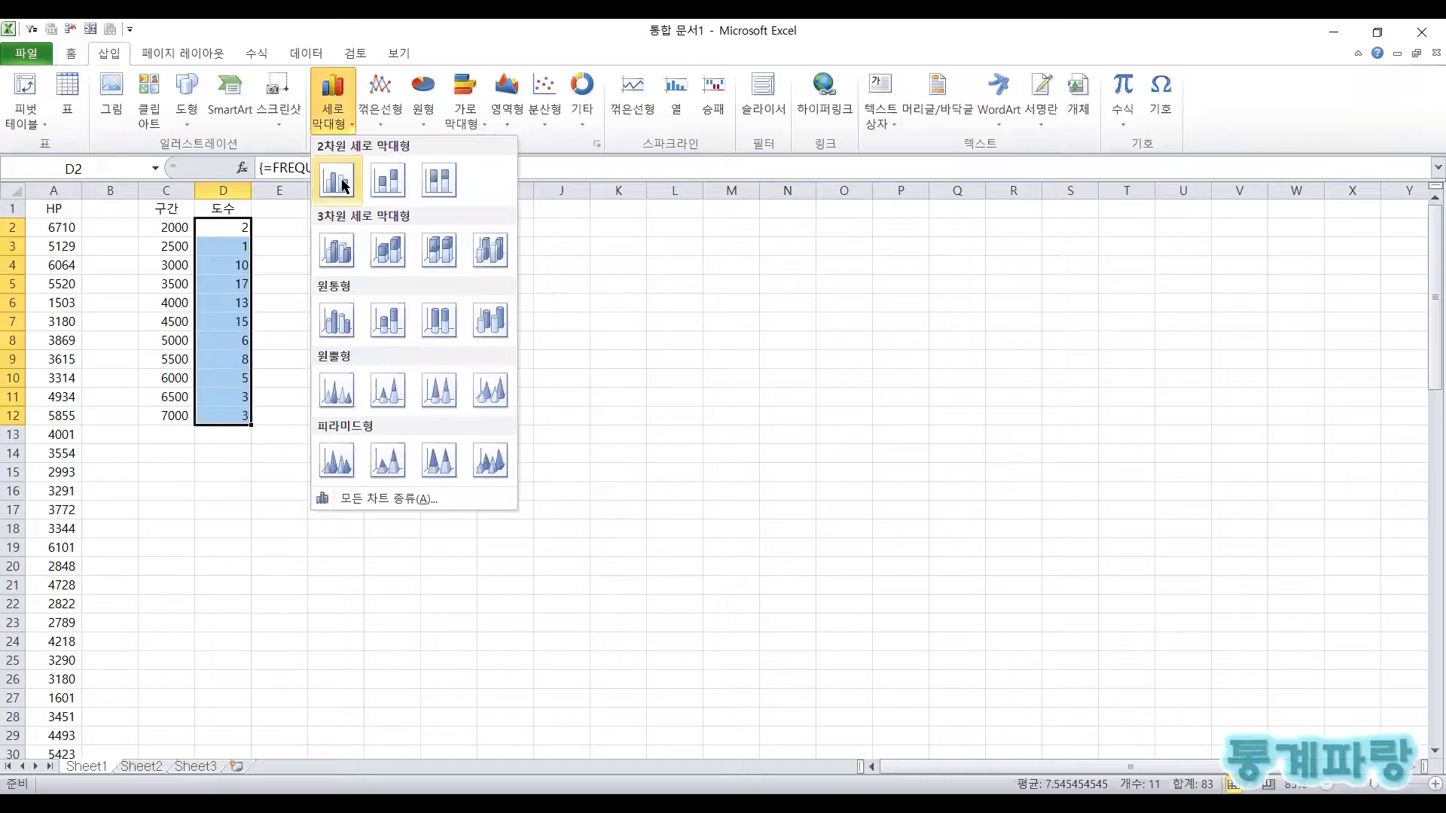
left_click(339, 182)
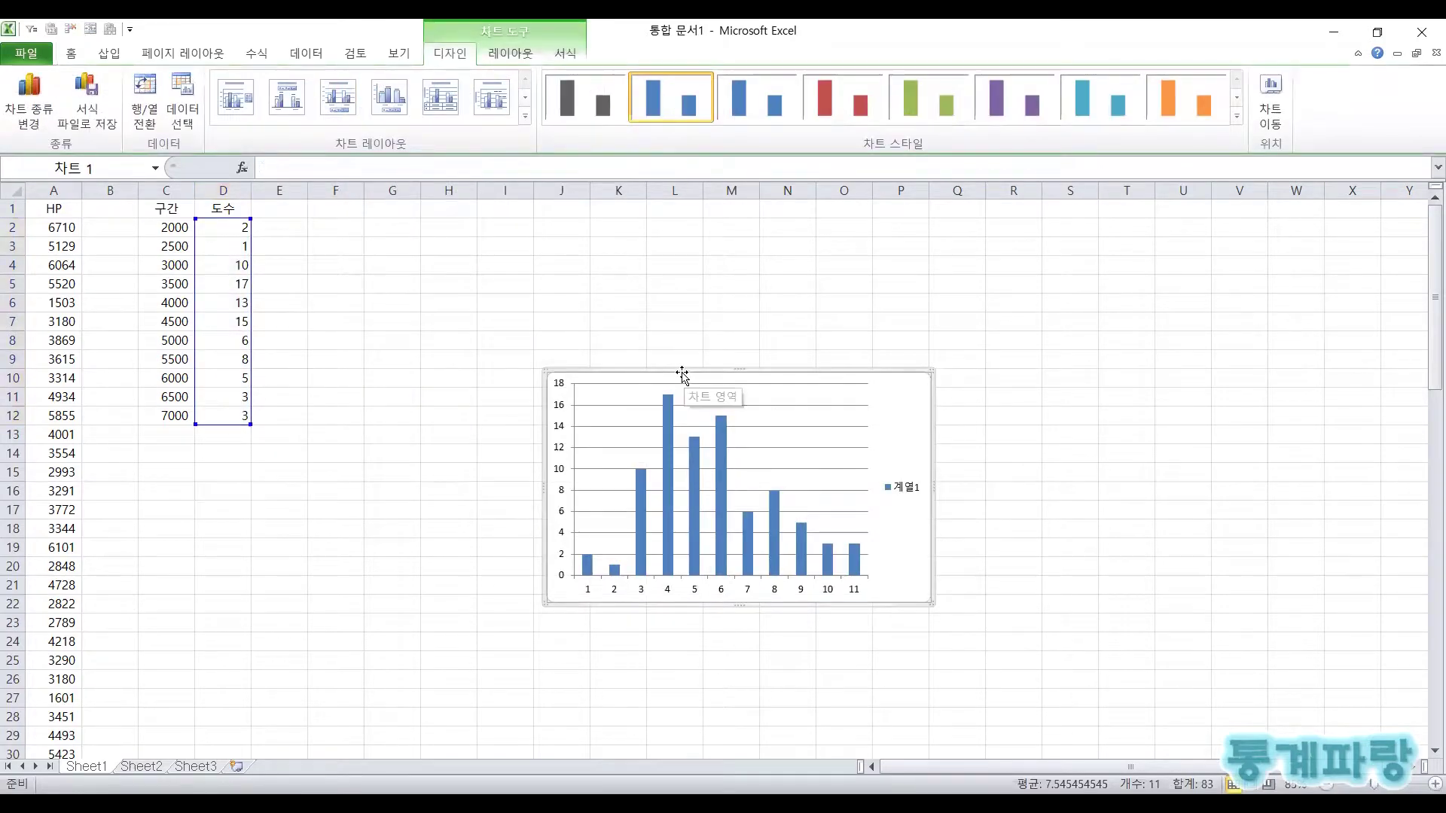
Move the chart up beside the data table and delete its legend.
left_click_drag(666, 371, 431, 218)
left_click(660, 332)
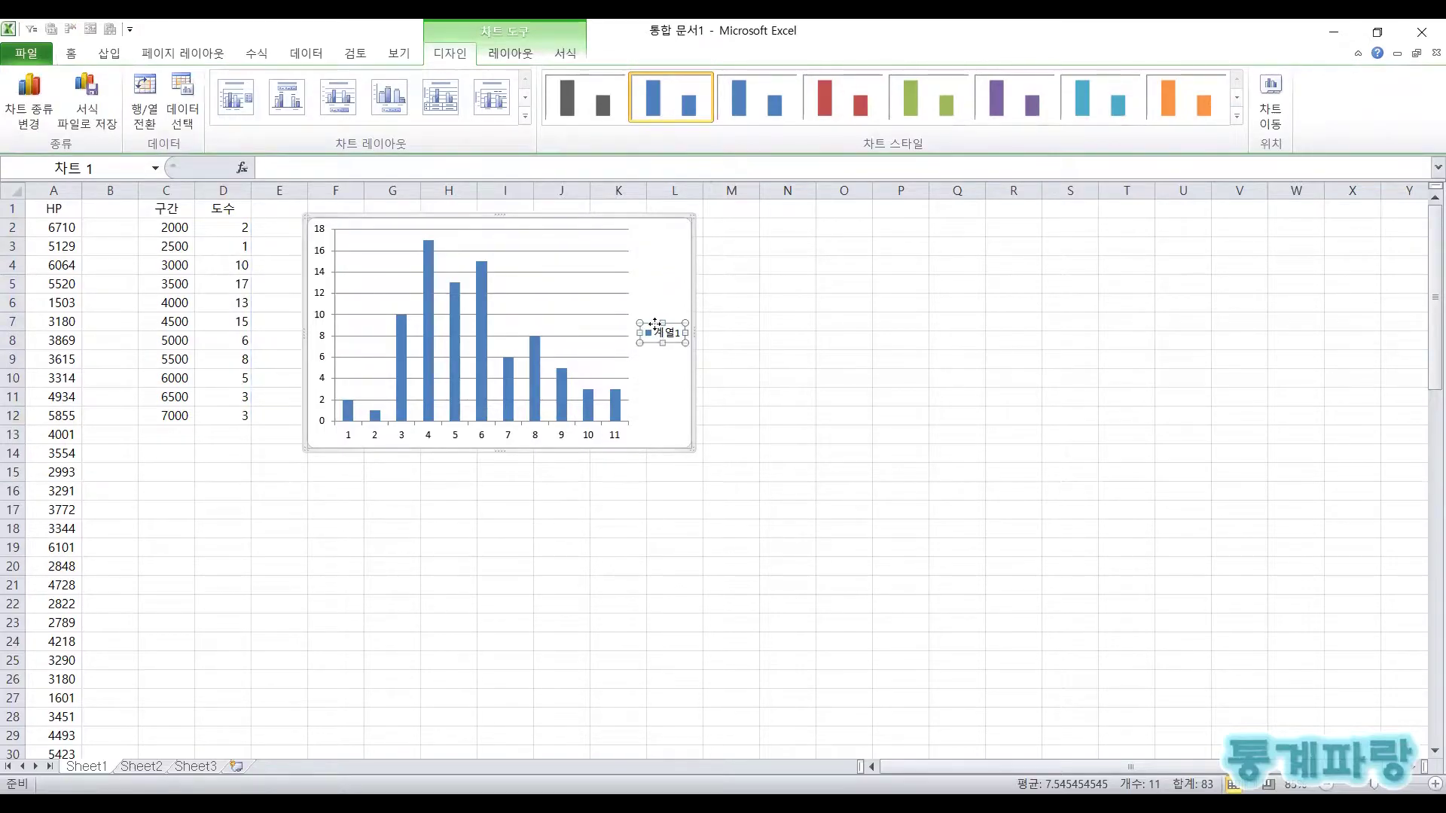
key("Delete")
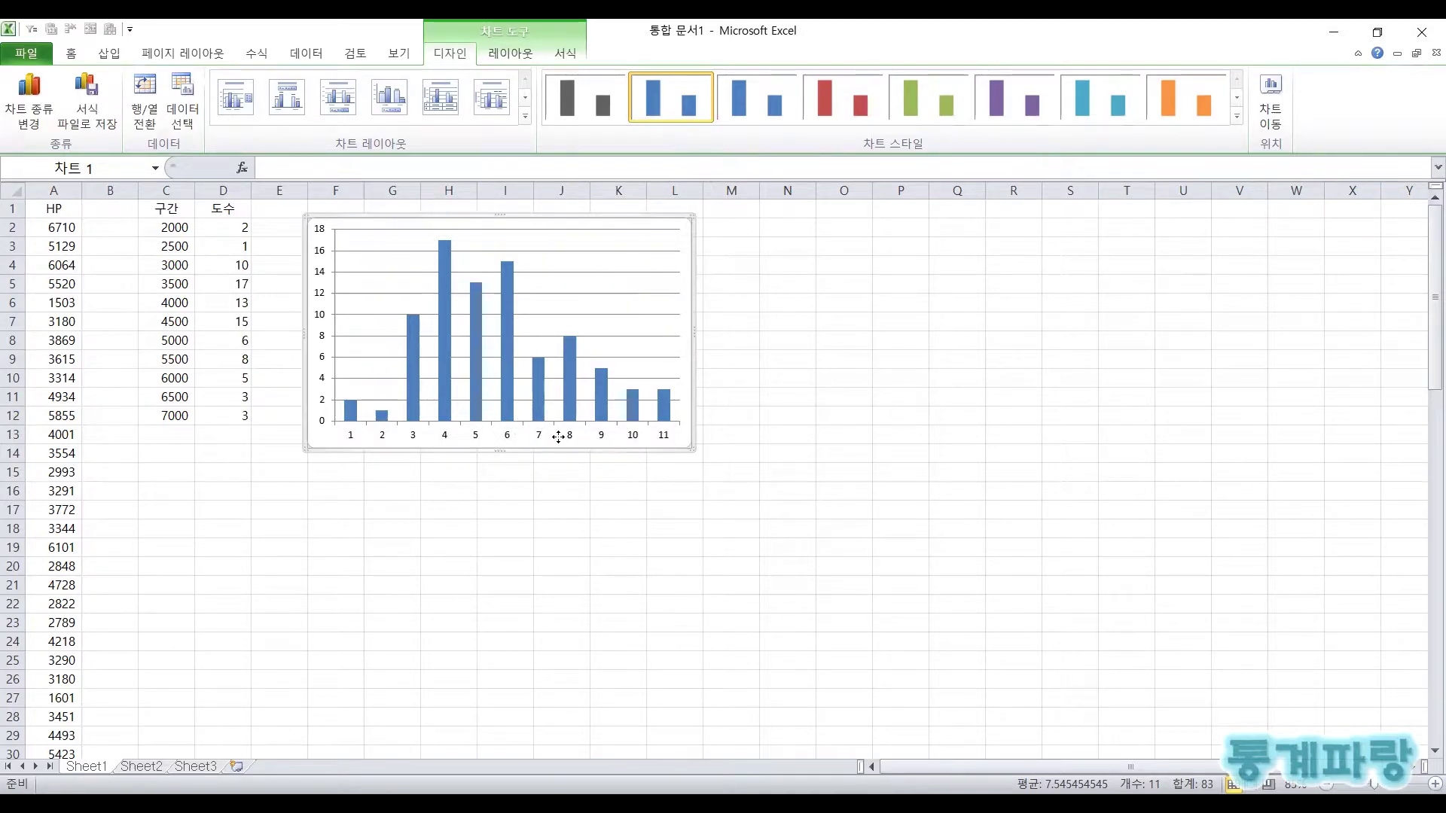
Use the bin limits C2:C12 (2000–7000) as the chart's horizontal axis labels.
right_click(560, 438)
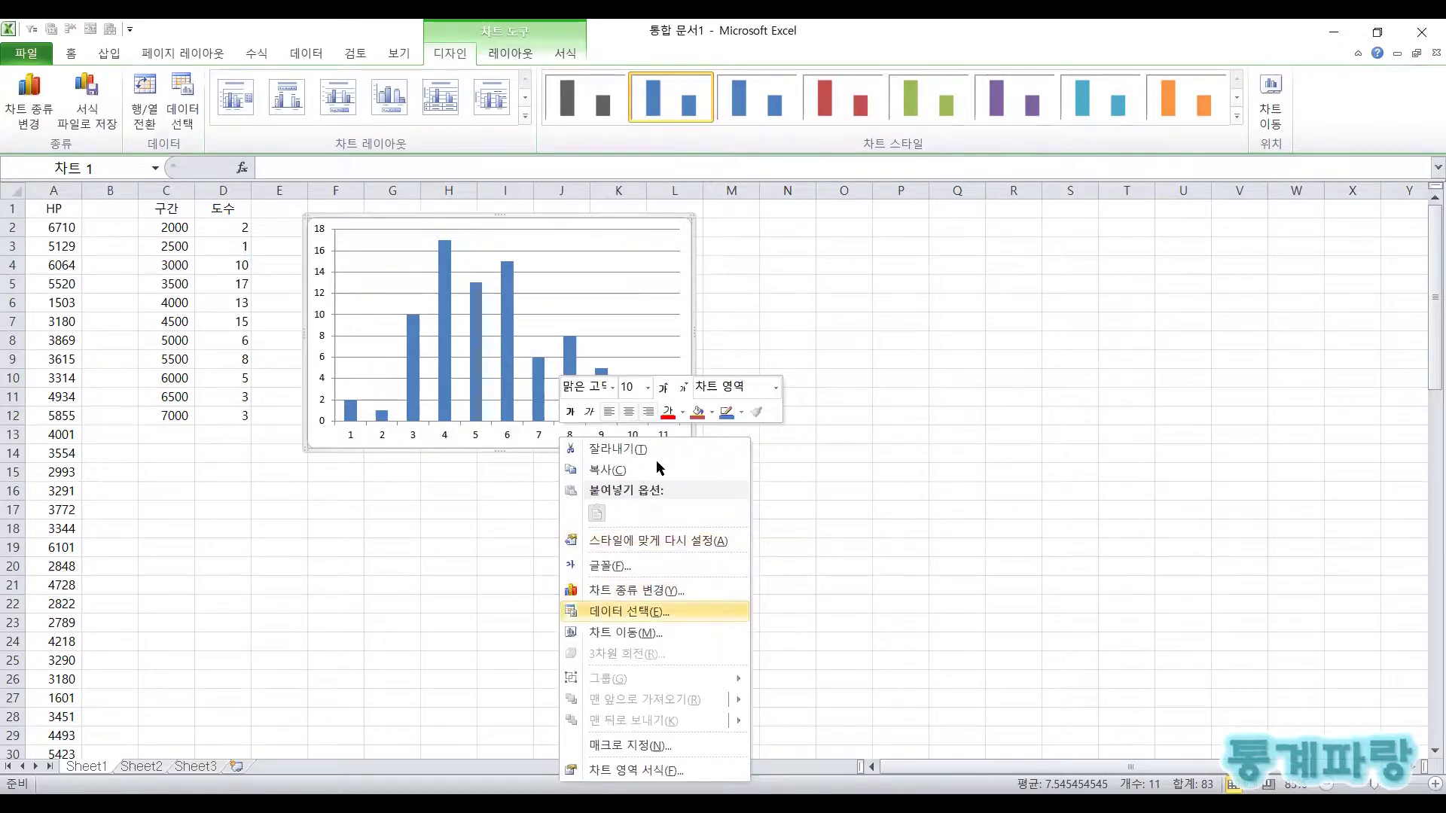
left_click(617, 611)
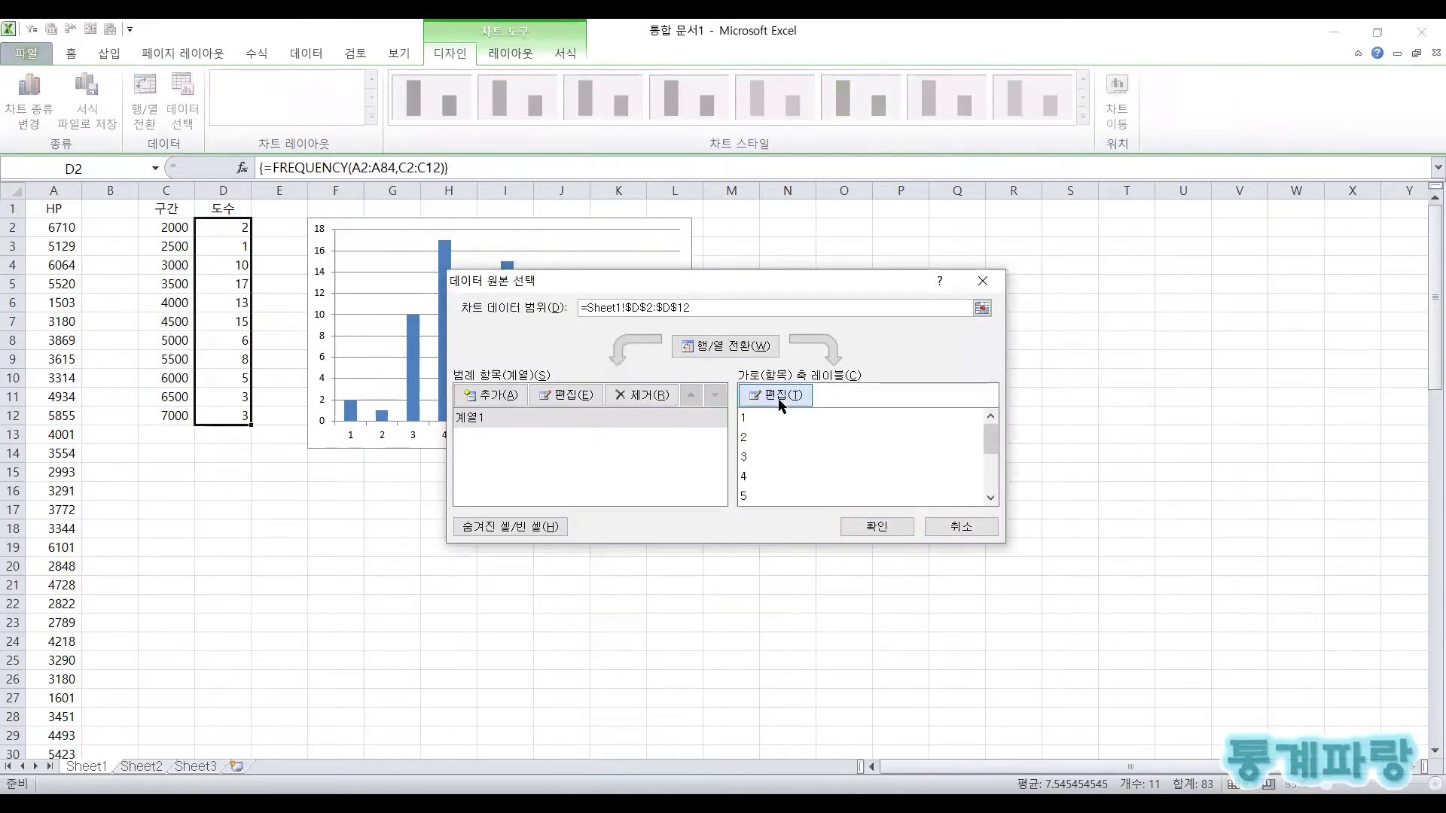
left_click(779, 403)
left_click_drag(175, 227, 181, 414)
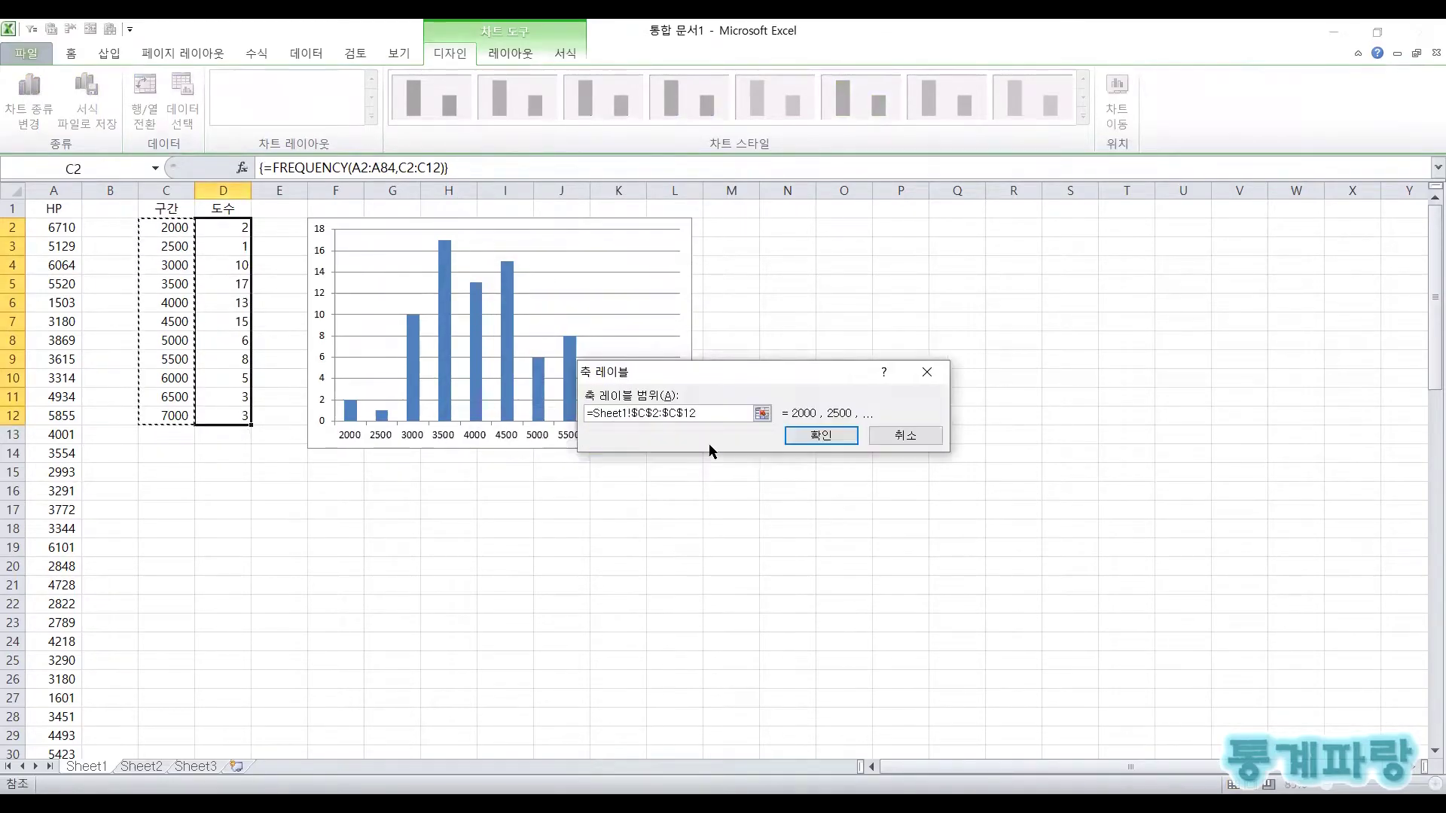
left_click(804, 437)
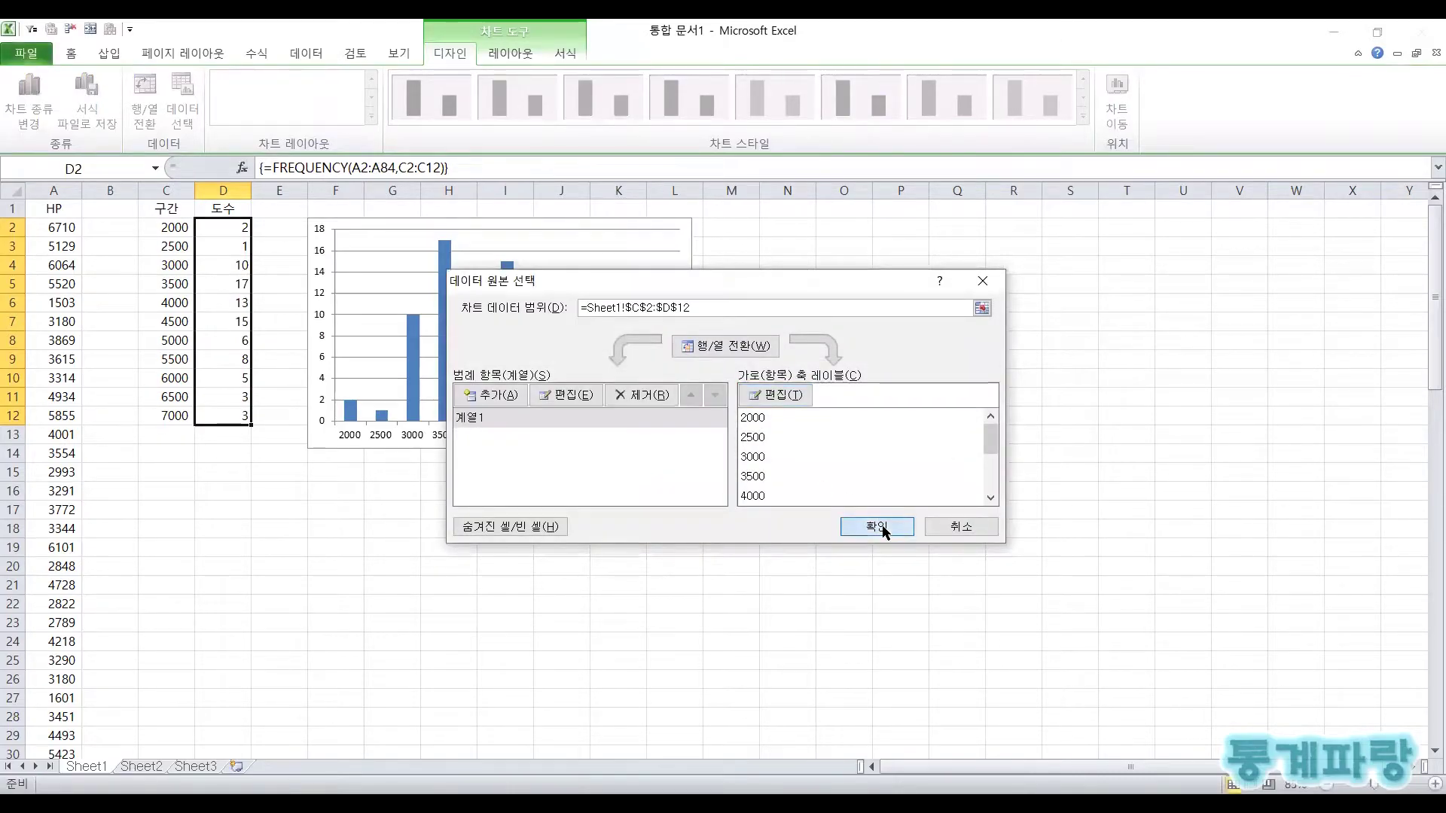
left_click(879, 527)
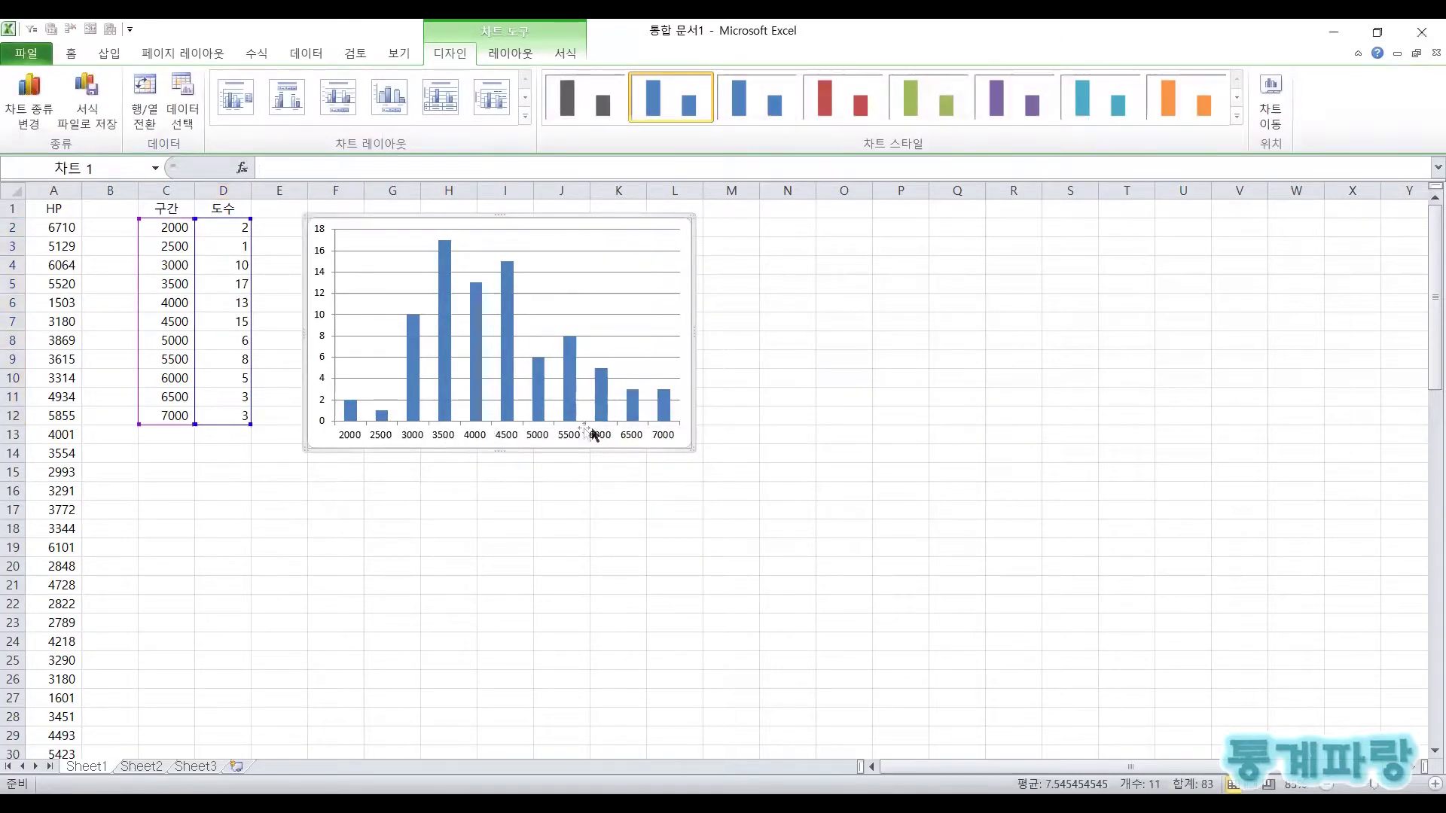
left_click(503, 365)
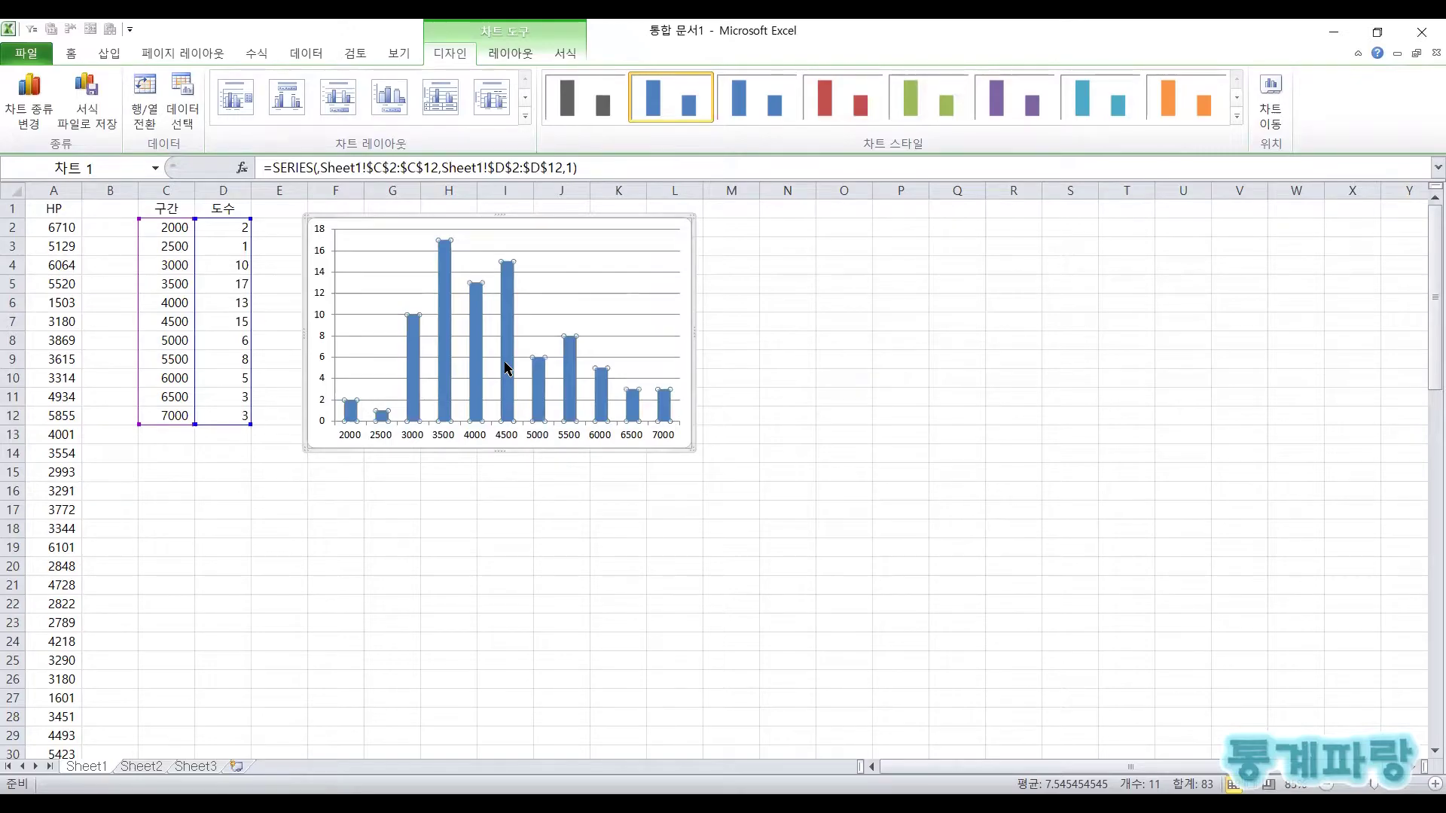
right_click(505, 365)
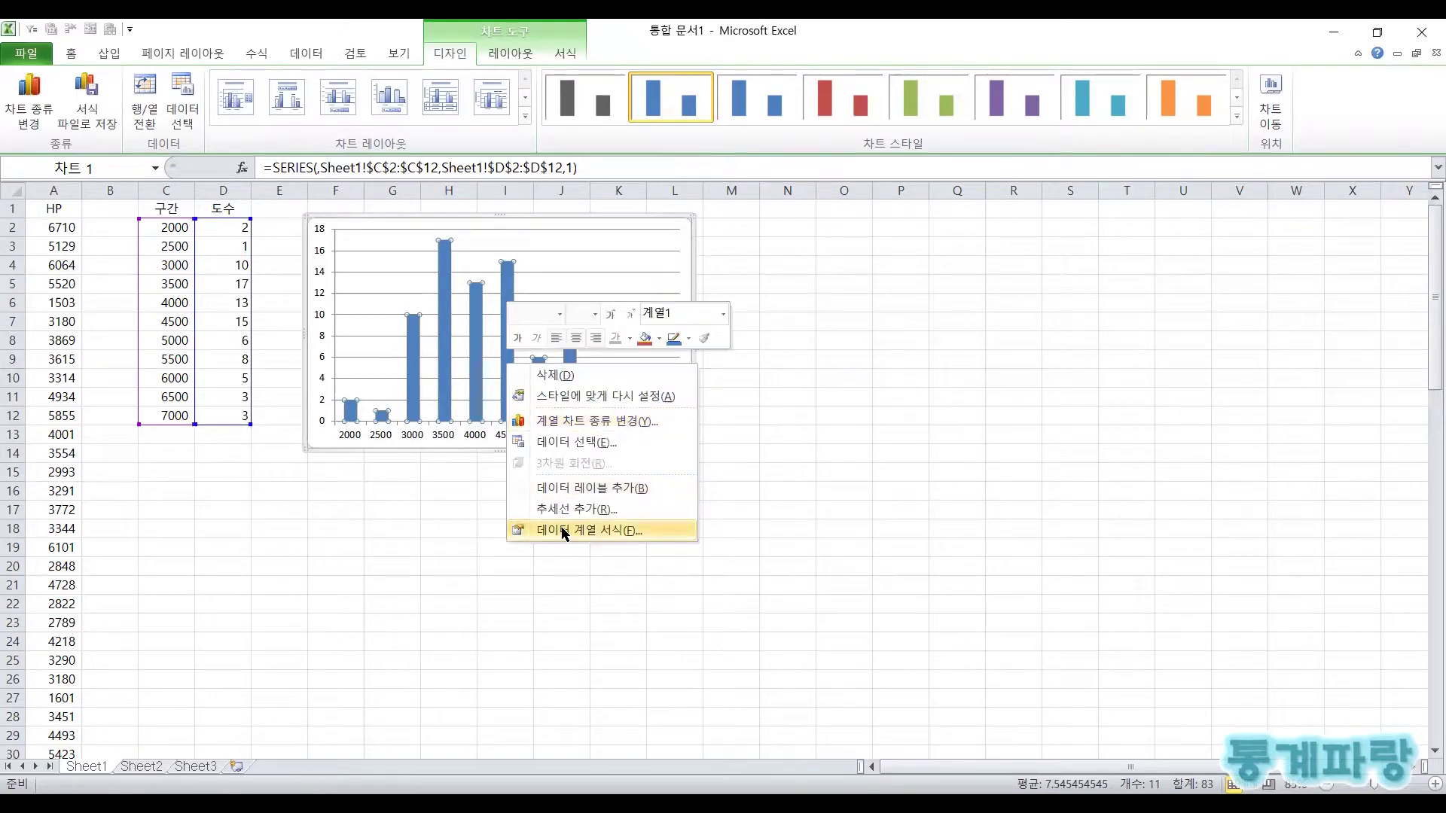
Set the frequency series gap width to 0% so the bars touch.
left_click(564, 532)
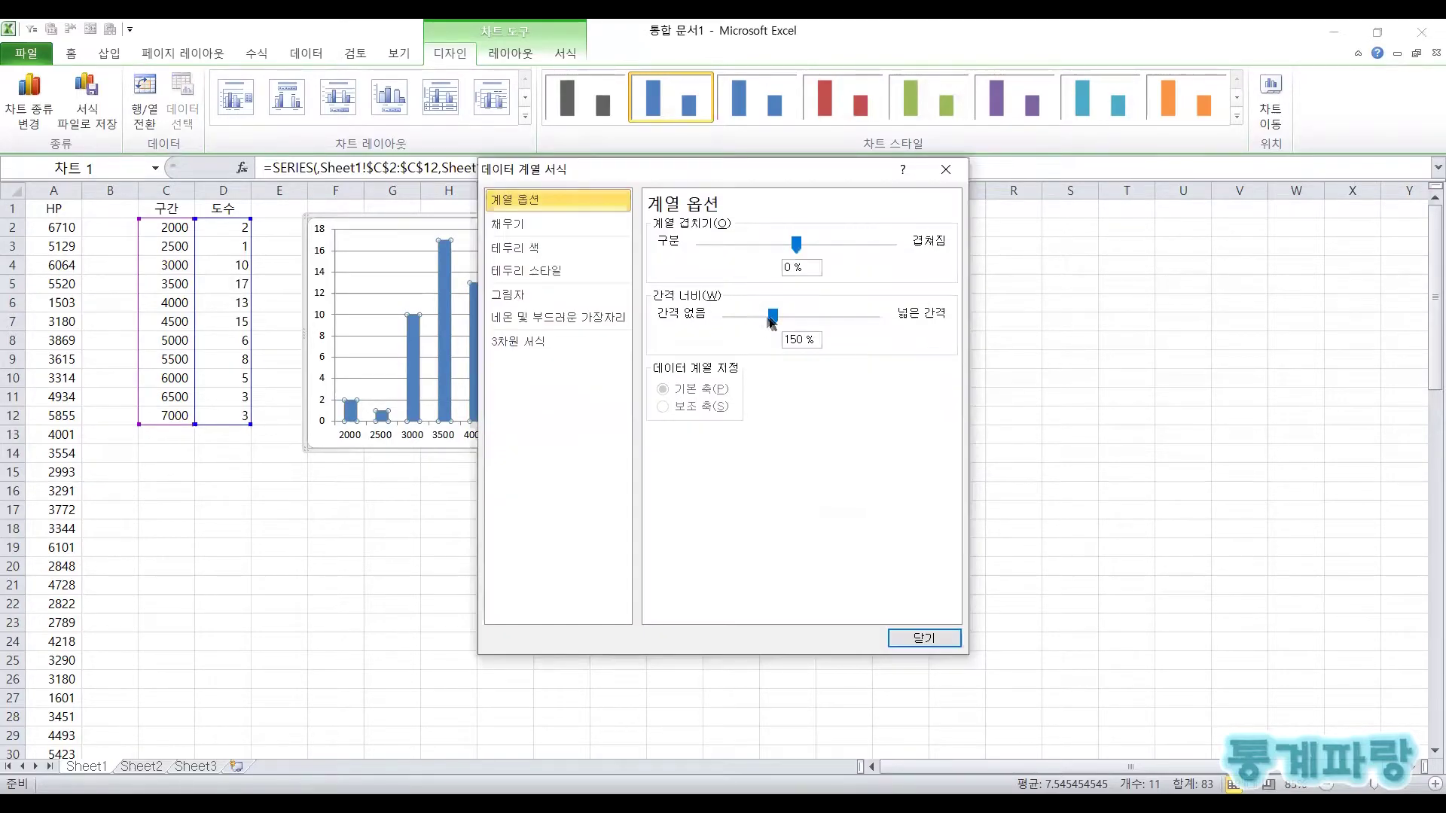
left_click_drag(772, 317, 716, 314)
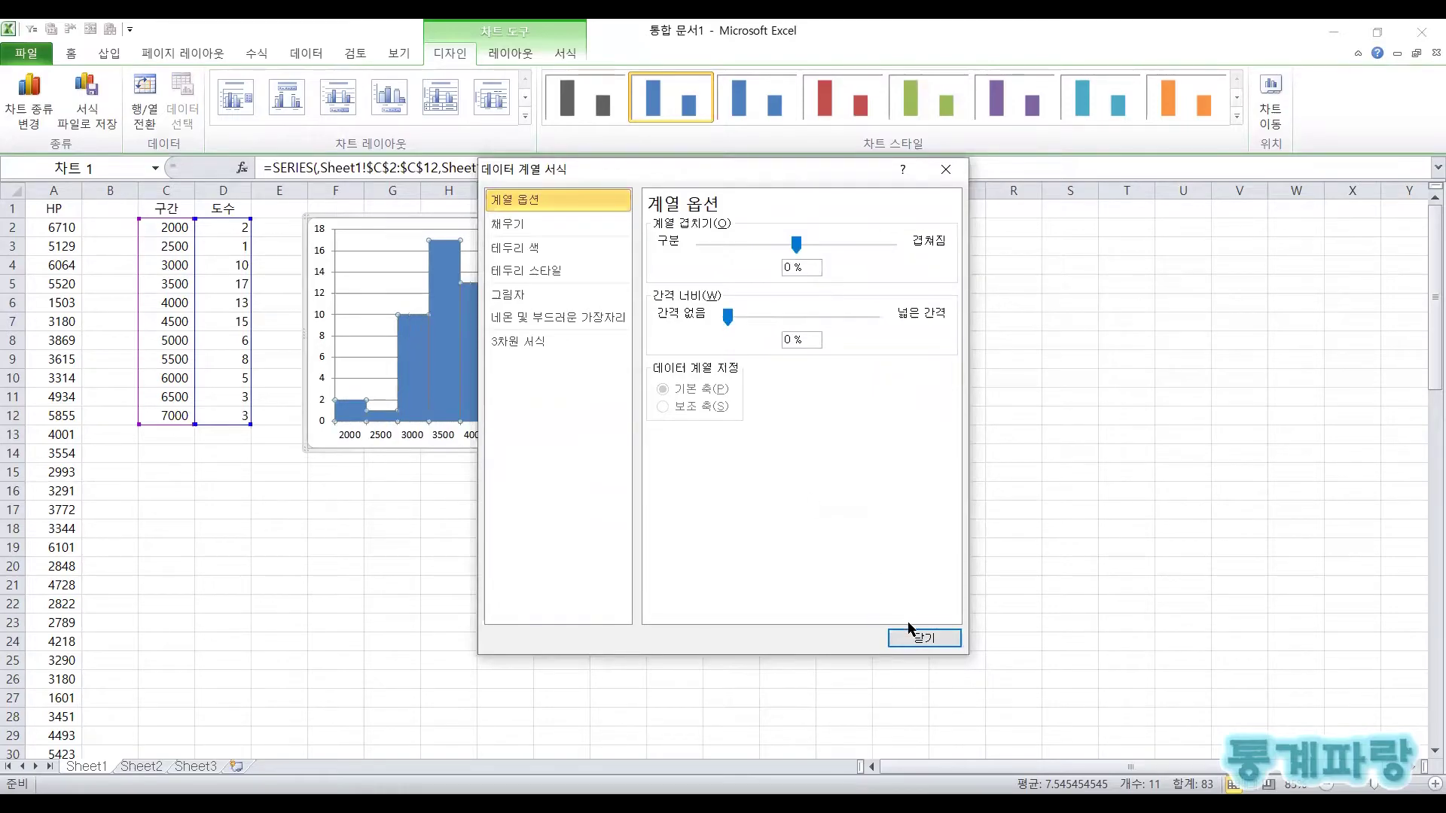
left_click(914, 638)
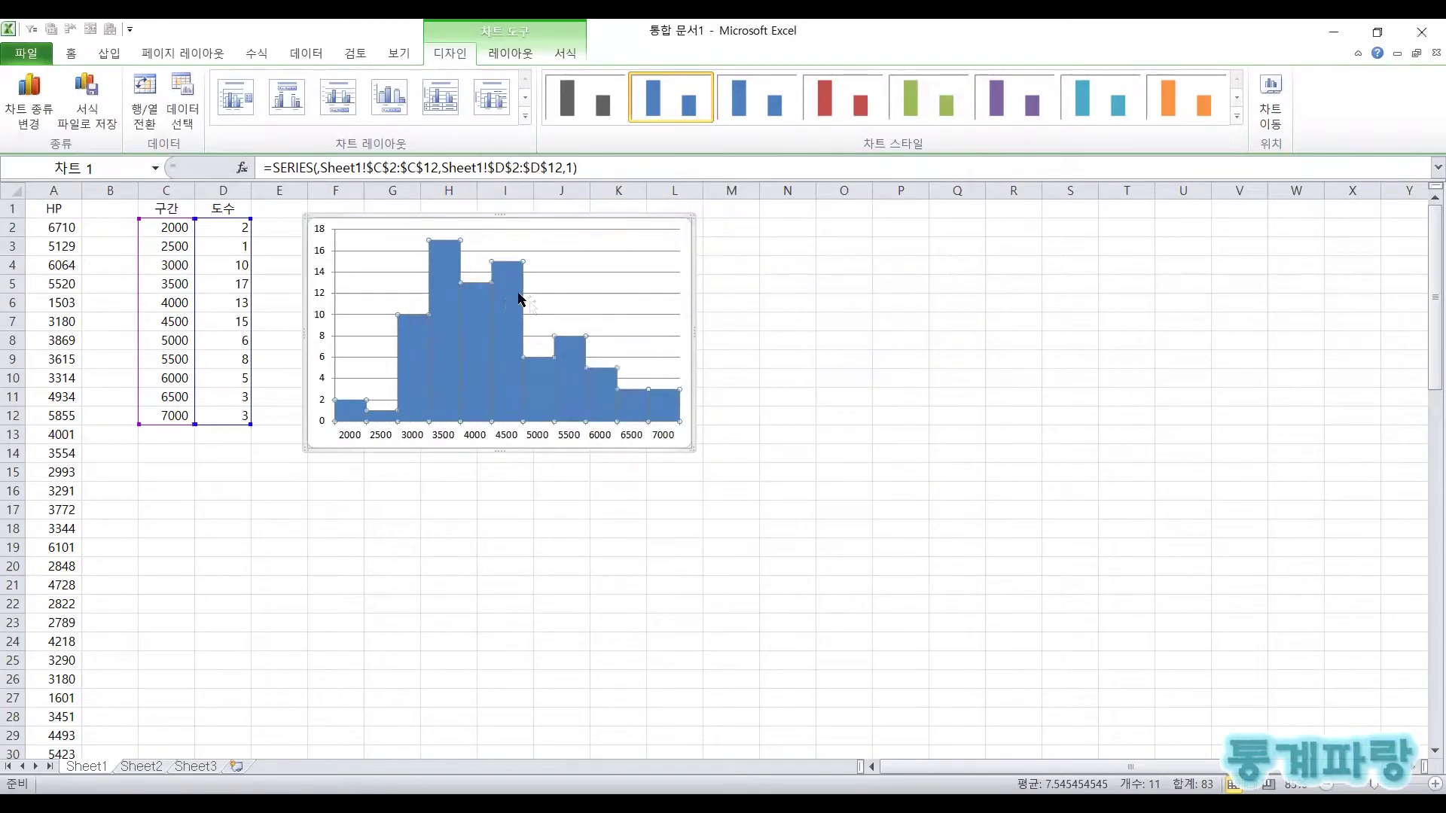
left_click(829, 358)
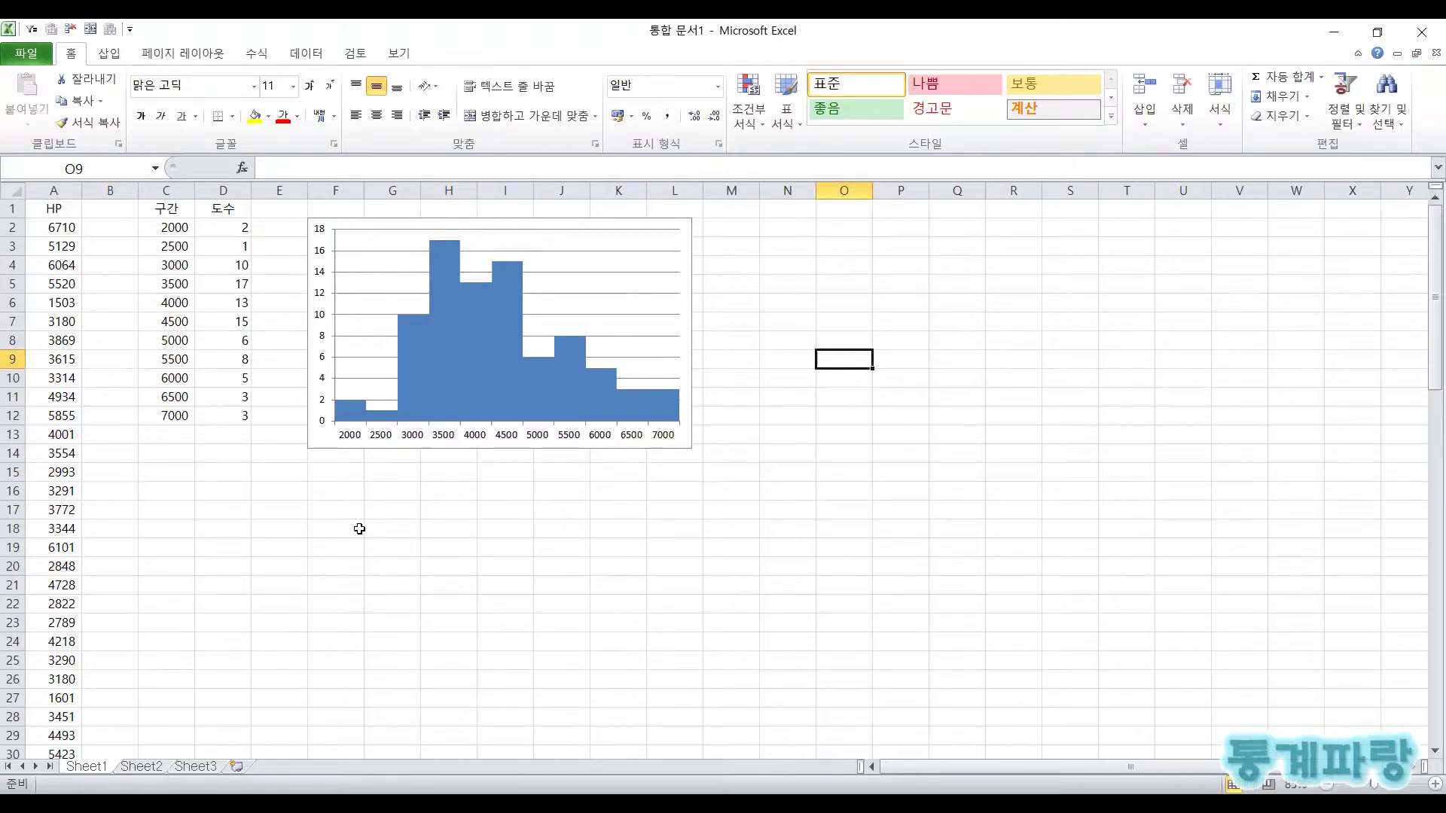
Pick Histogram from the Data Analysis list on the Data tab.
left_click(303, 55)
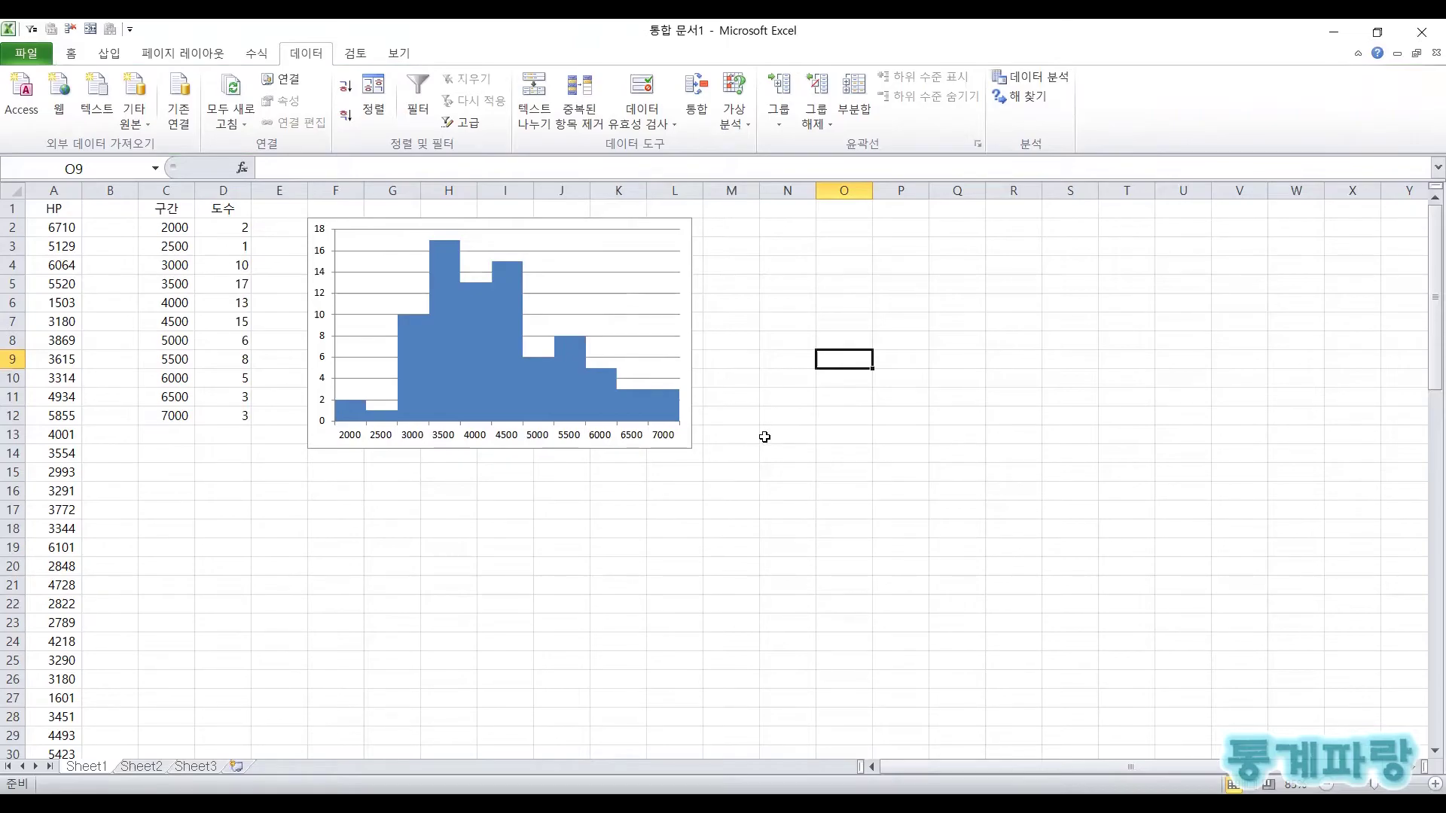
left_click(1054, 81)
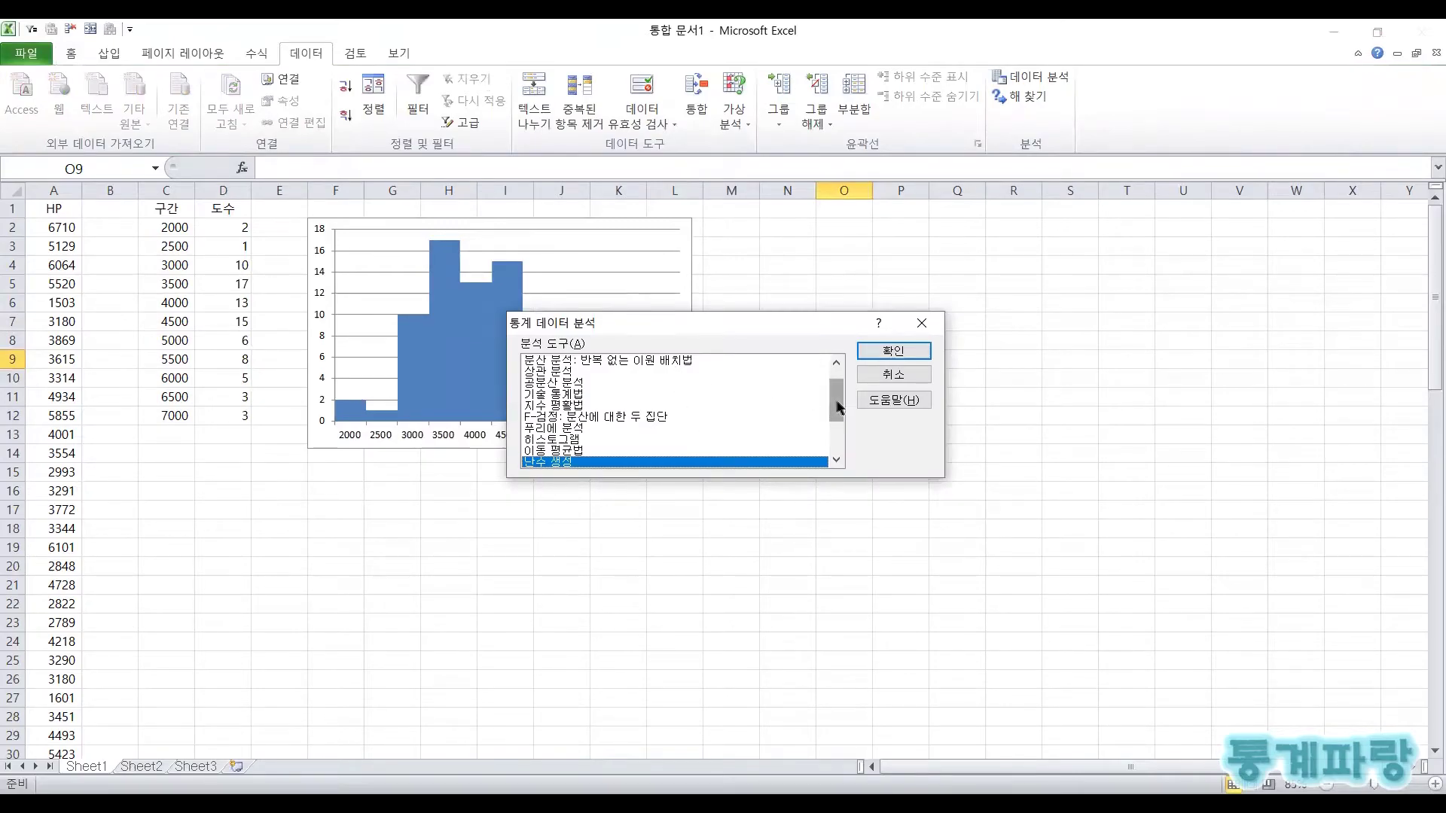
left_click_drag(838, 407, 838, 398)
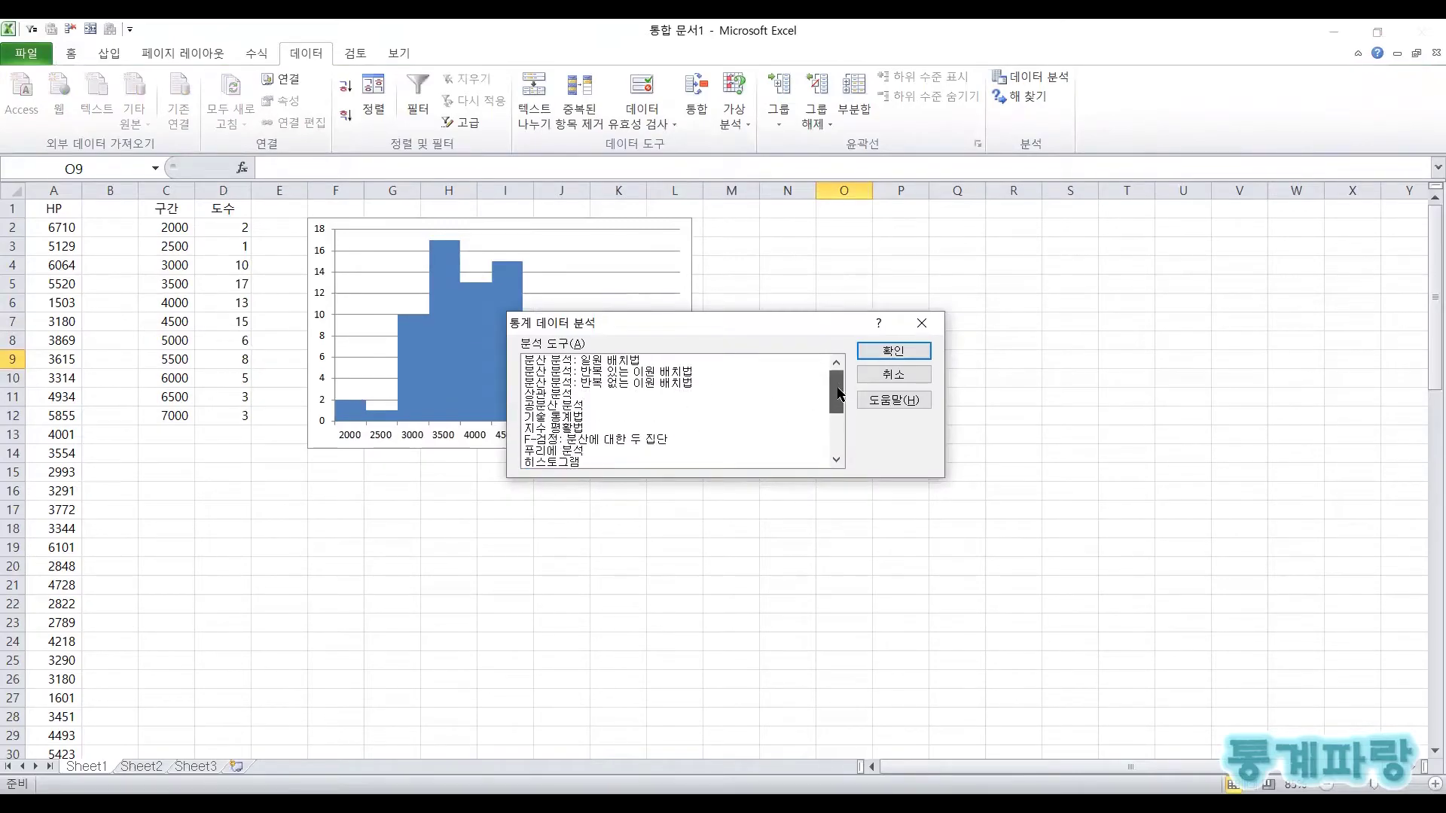
left_click(628, 461)
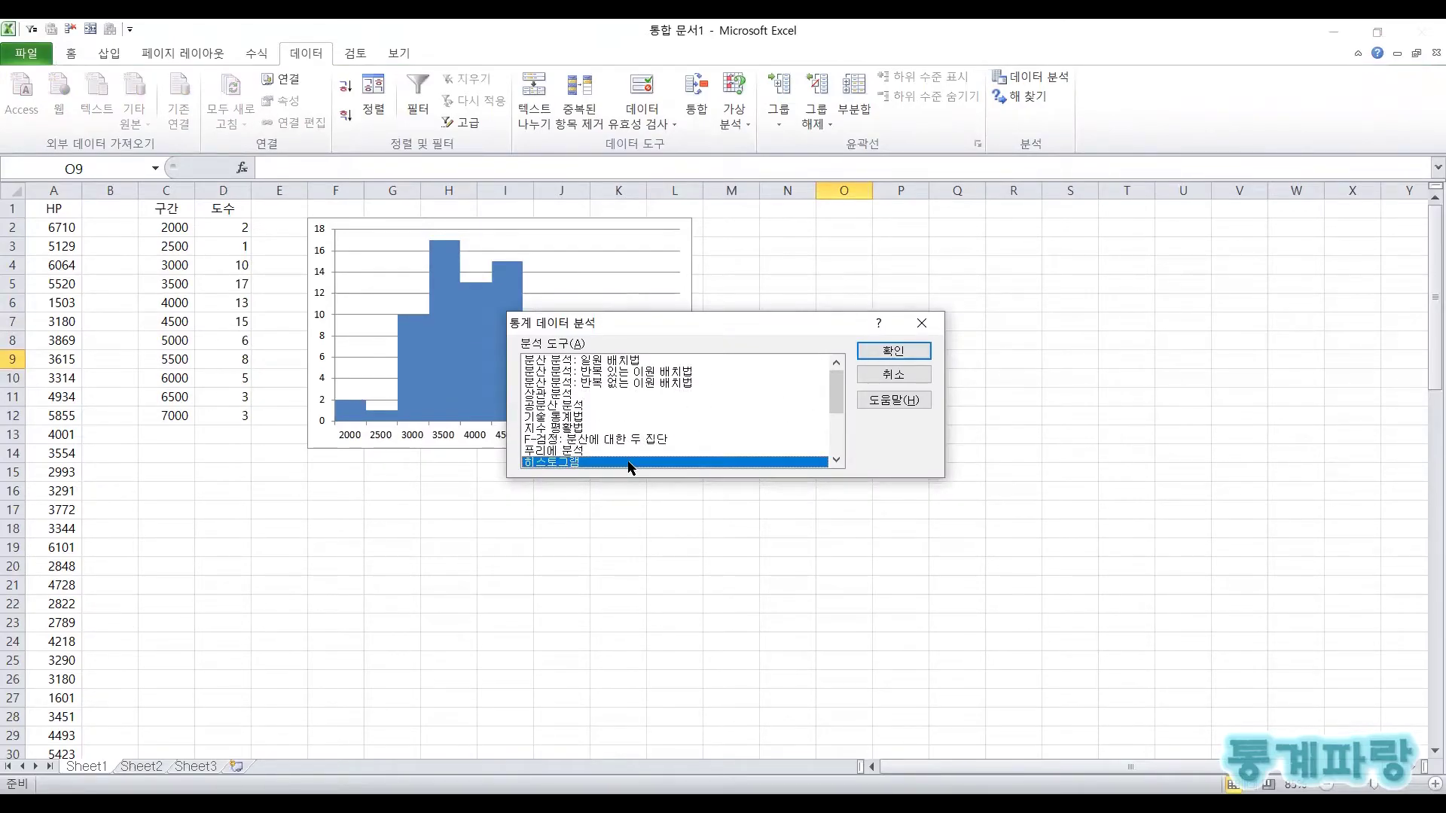
left_click(885, 348)
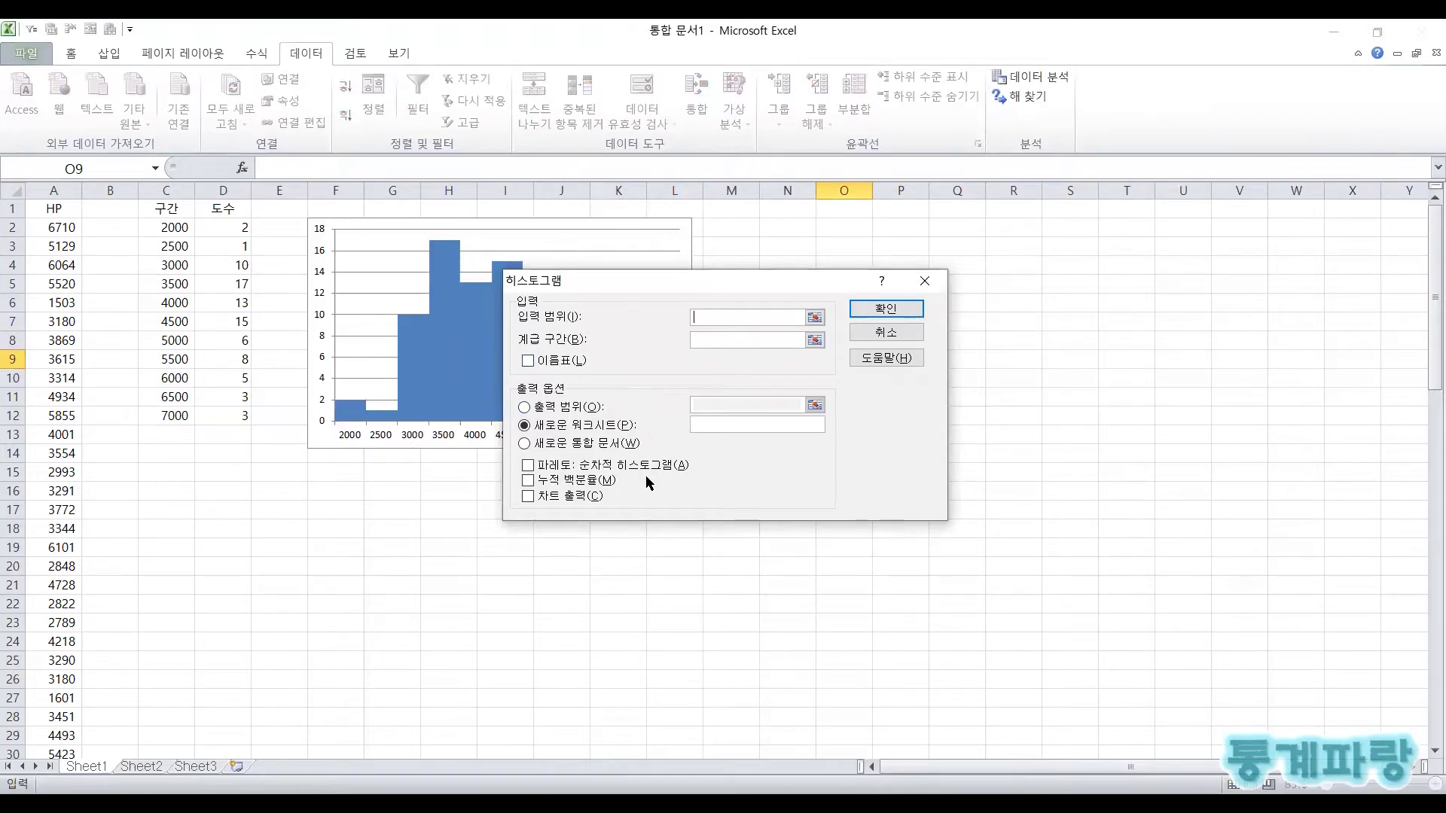
Direct the histogram output to cell F15 and set the input range to A2:A84.
left_click(574, 412)
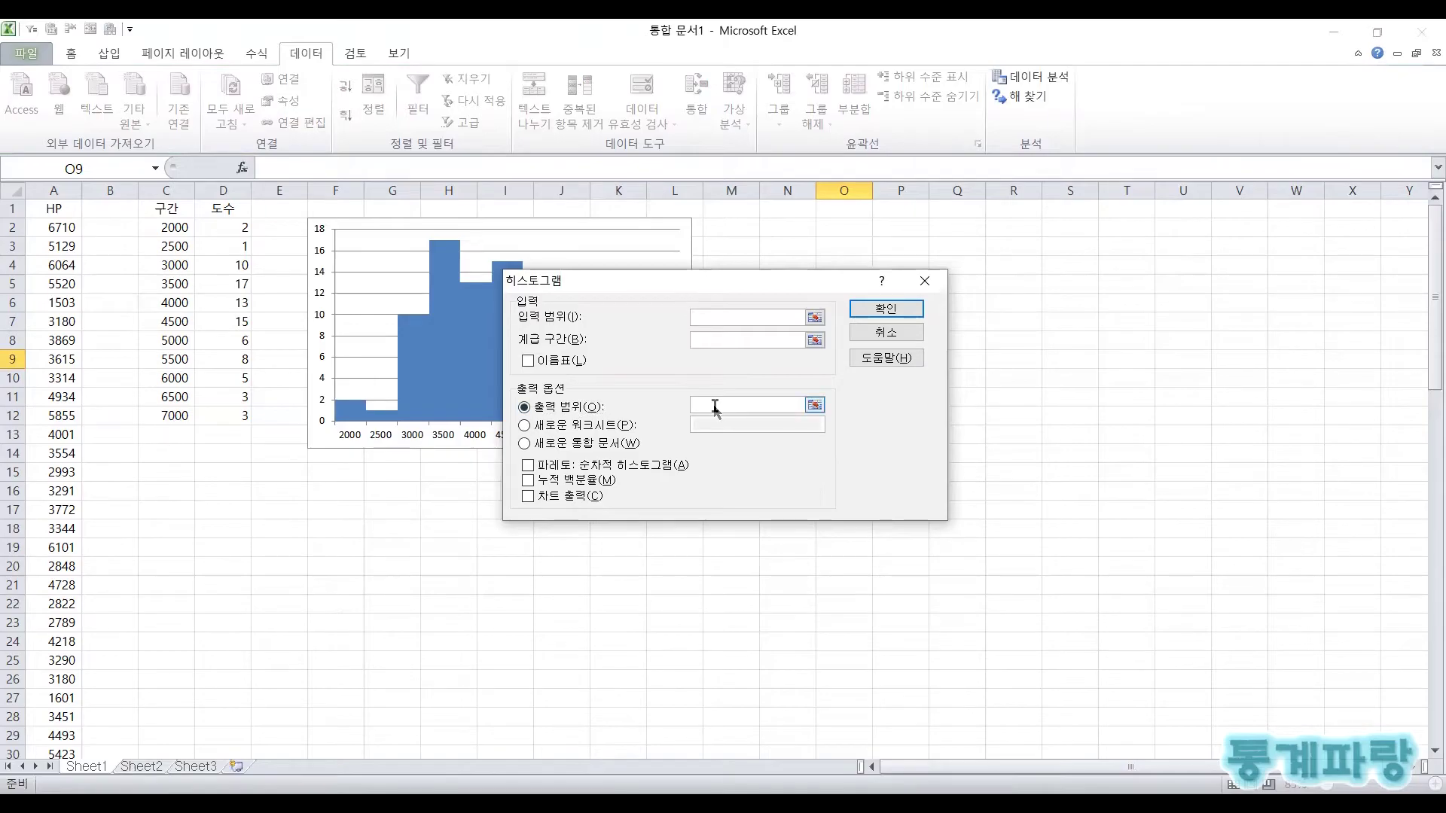
left_click(318, 477)
left_click(747, 317)
left_click(58, 228)
key("ctrl+shift+Down")
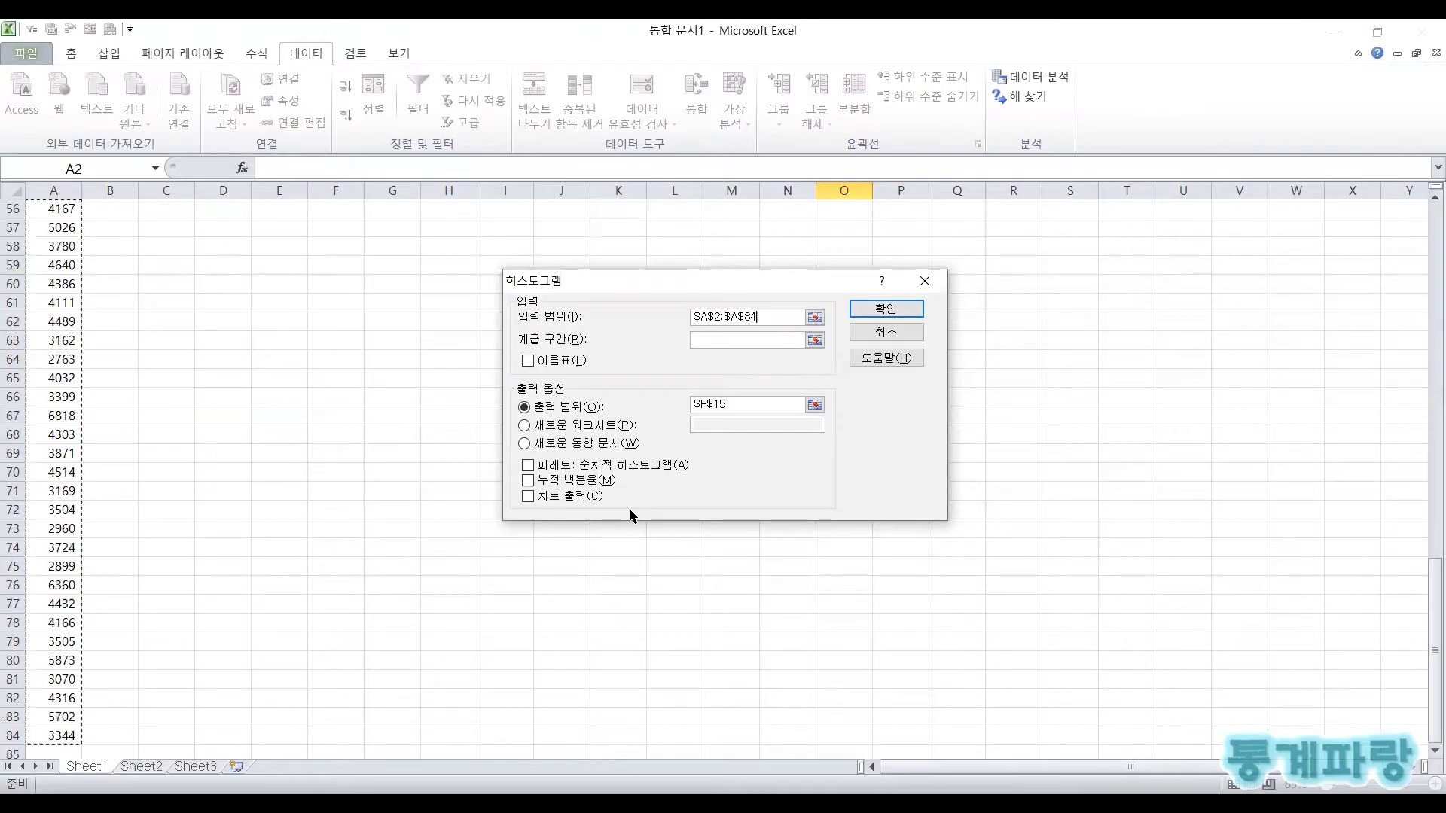
Set the bin range to C2:C12, enable Chart Output, and run the histogram.
left_click(716, 347)
left_click(232, 469)
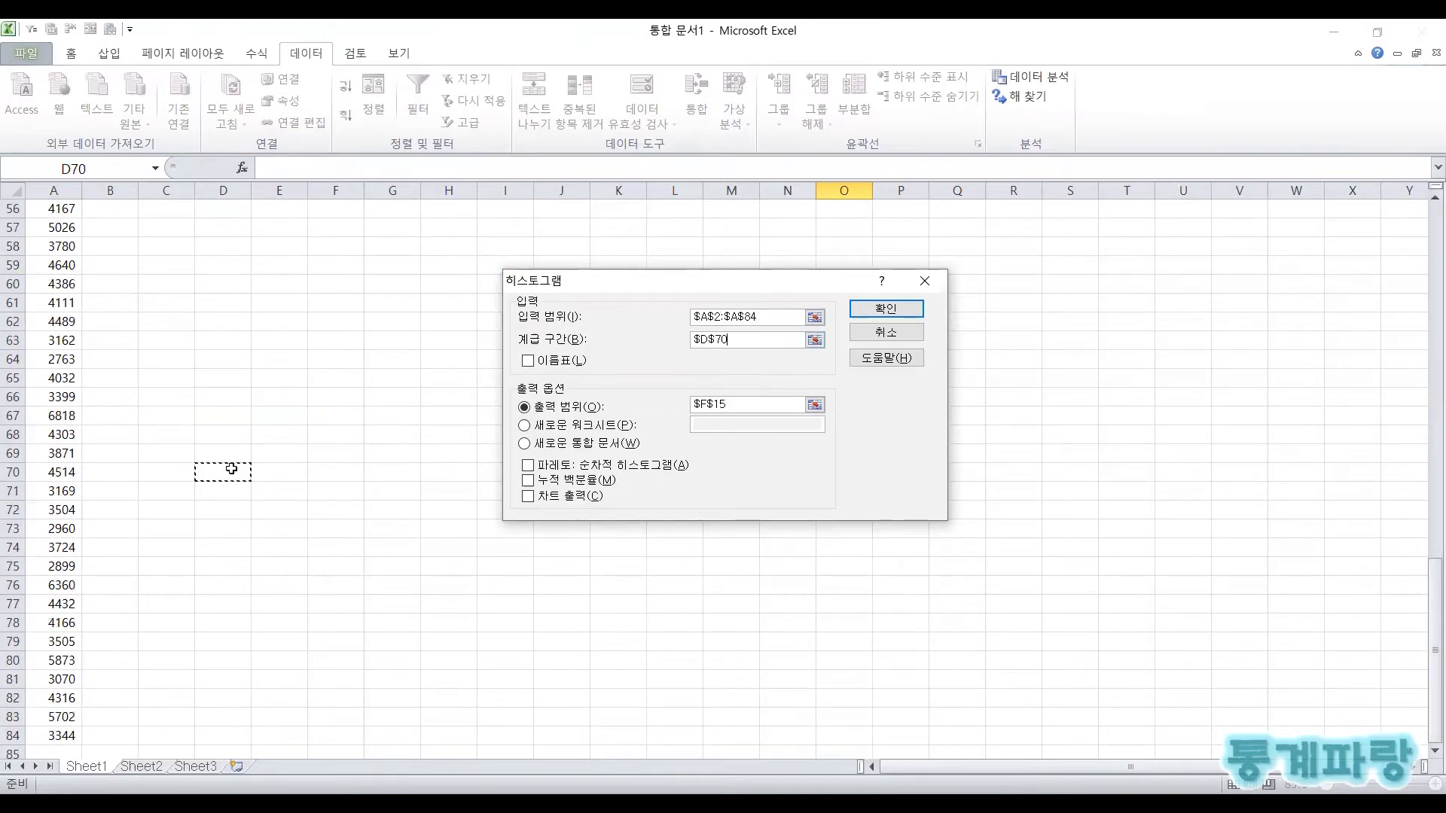
key("ctrl+Up")
key("ctrl+Up")
key("Left")
key("Down")
key("ctrl+shift+Down")
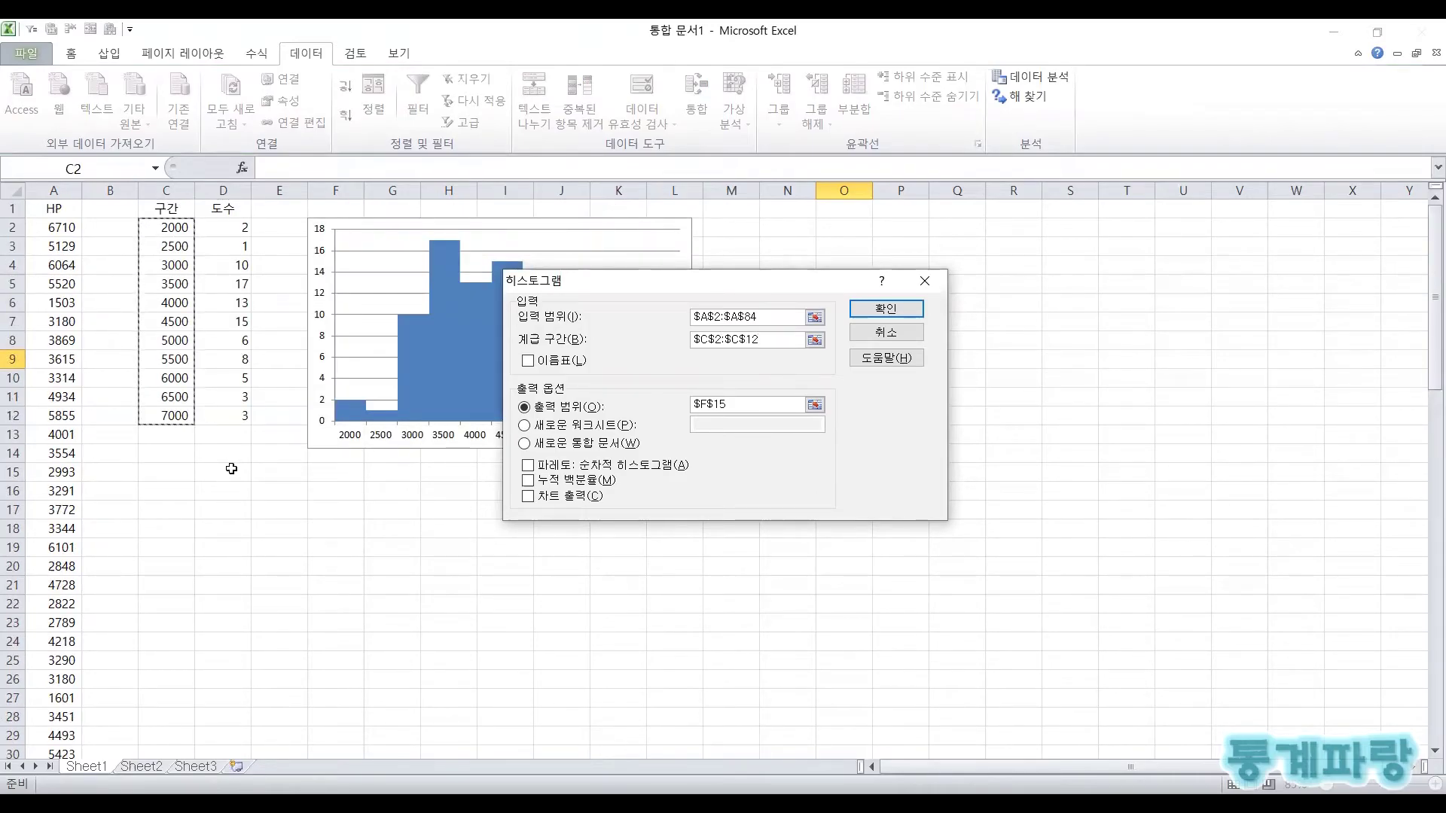
left_click(570, 499)
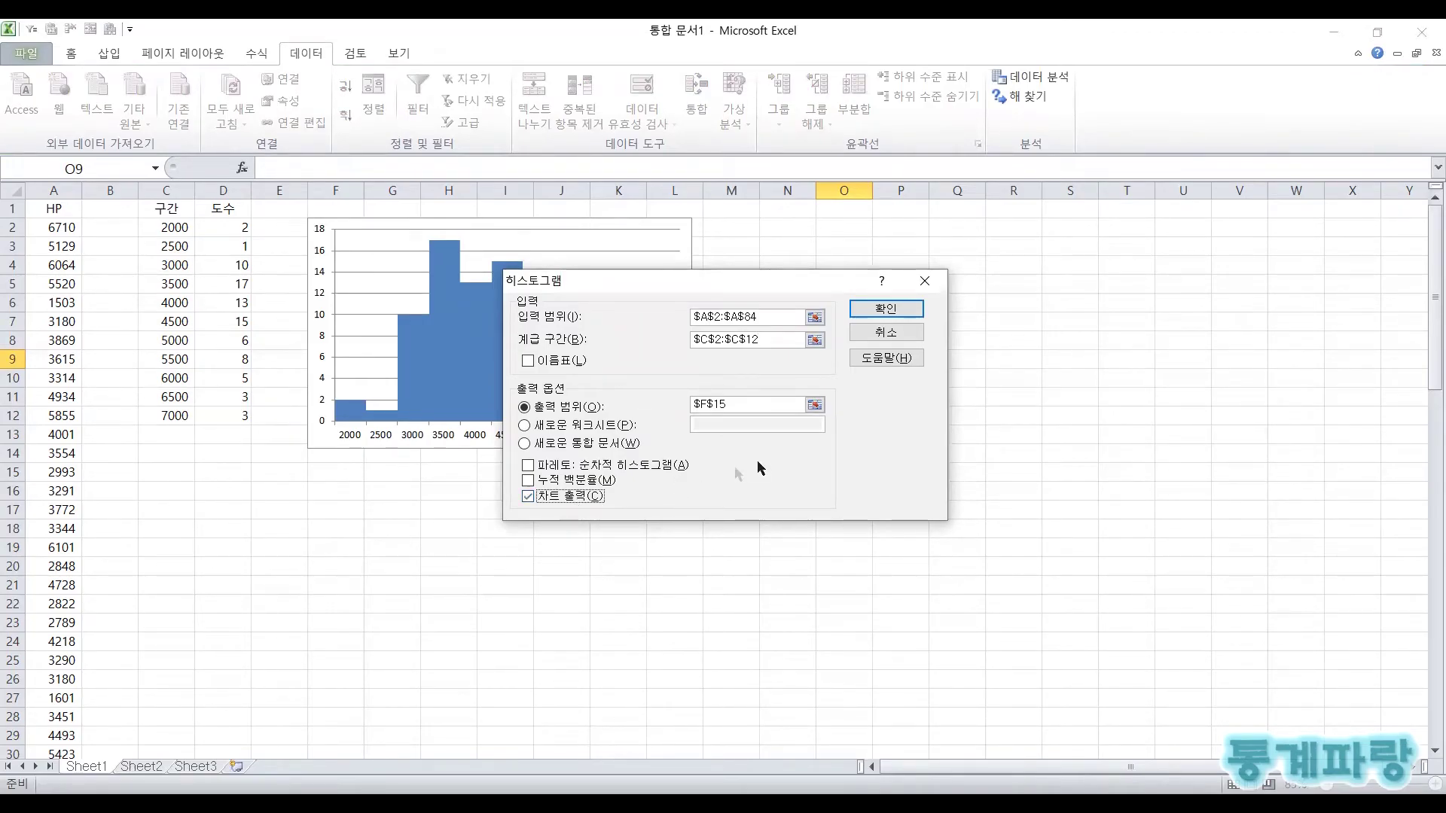
left_click(865, 310)
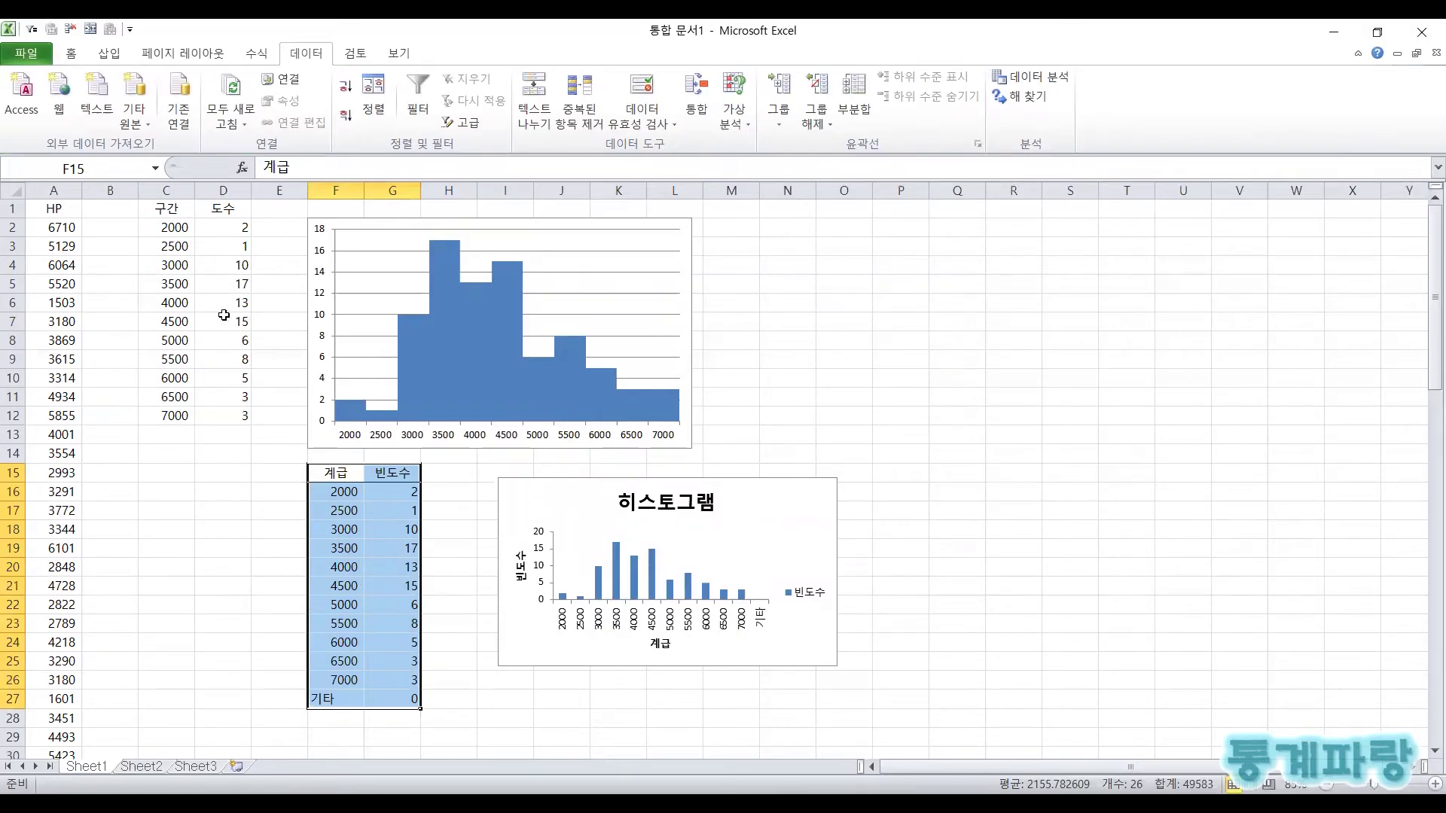
Move the 히스토그램 output chart beside the first chart and enlarge it.
left_click(369, 571)
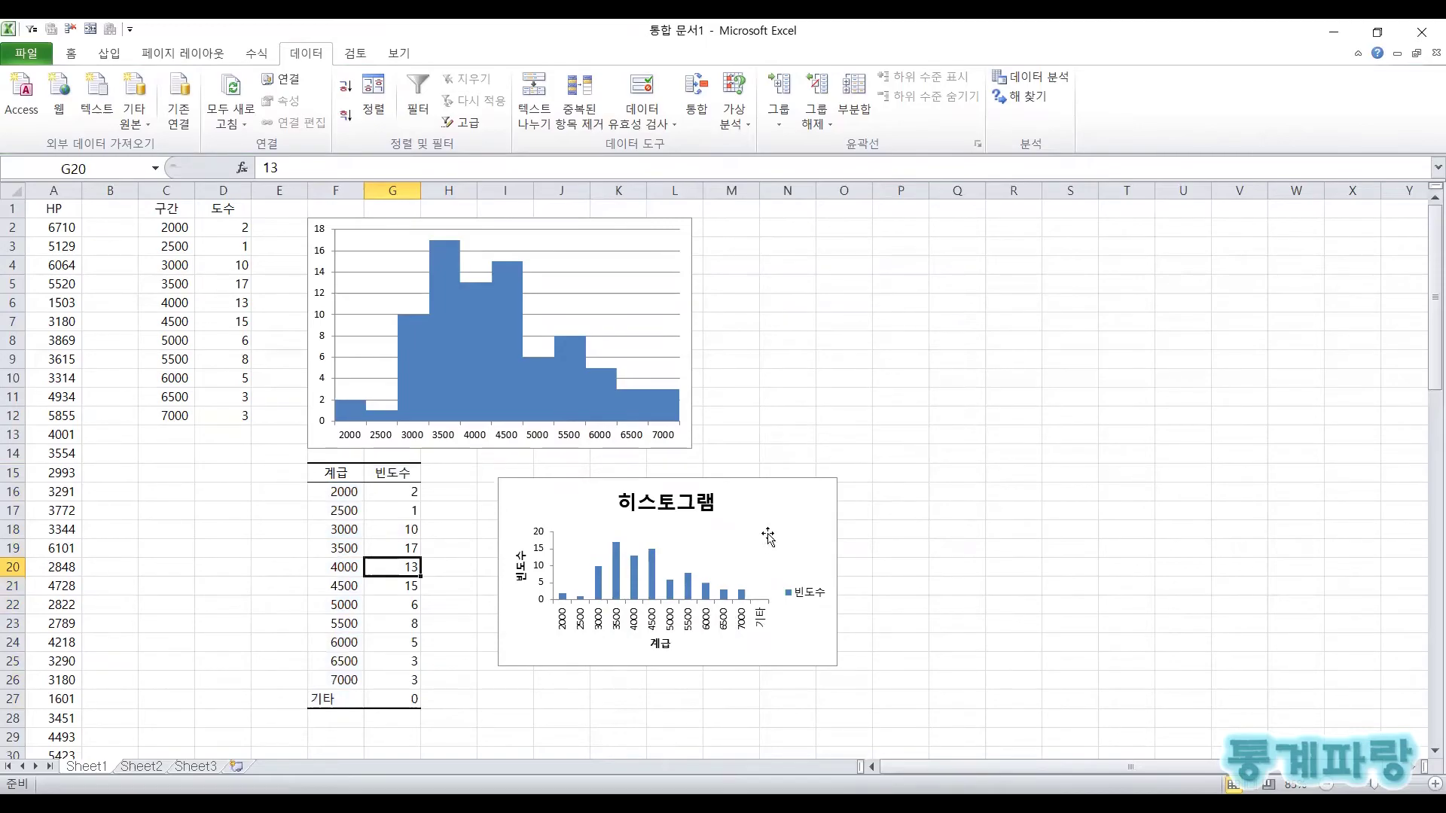
left_click_drag(767, 509, 994, 256)
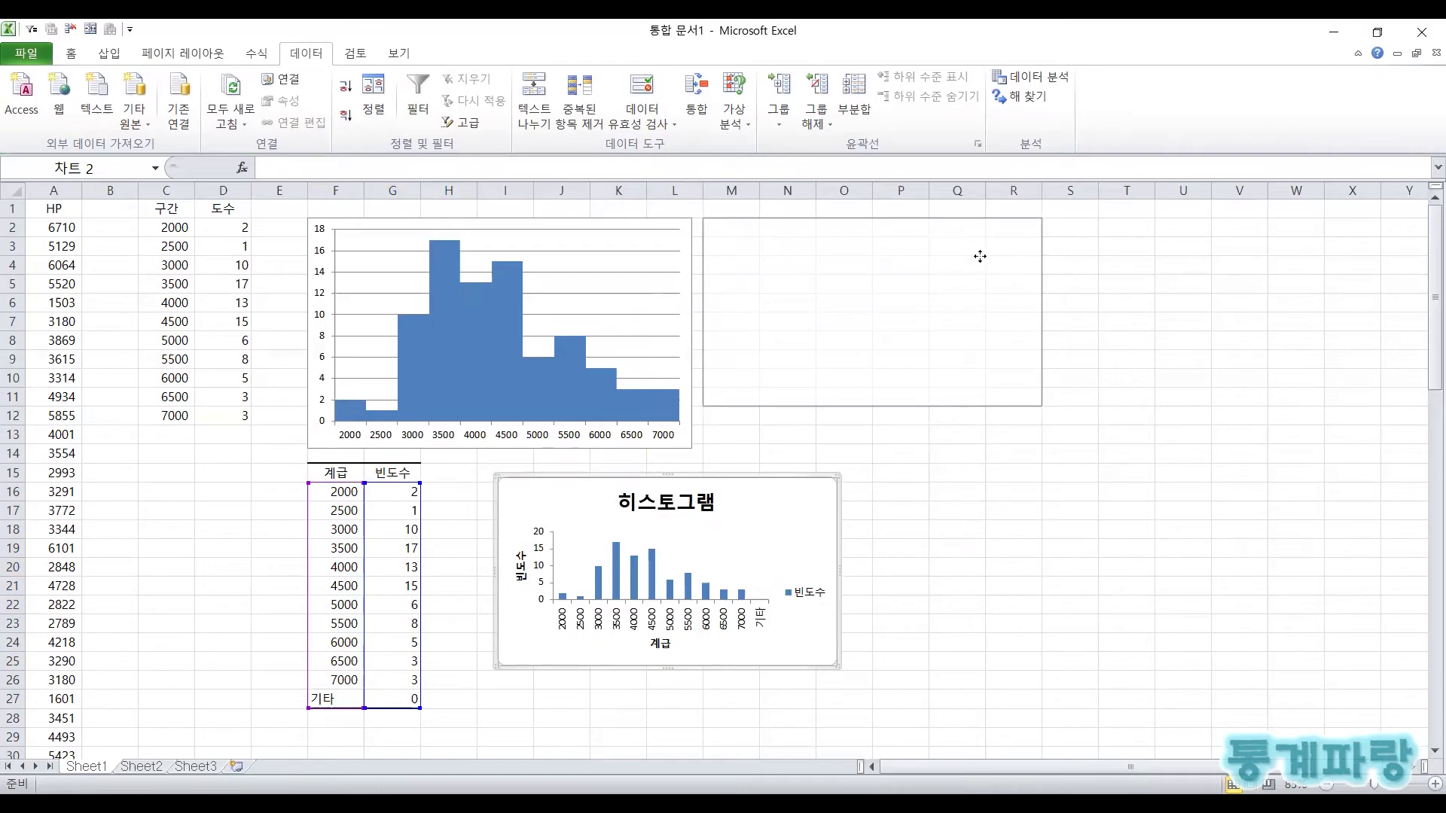
left_click_drag(993, 256, 975, 251)
mouse_move(1043, 408)
left_mouse_down()
mouse_move(1100, 477)
mouse_move(1155, 486)
left_mouse_up()
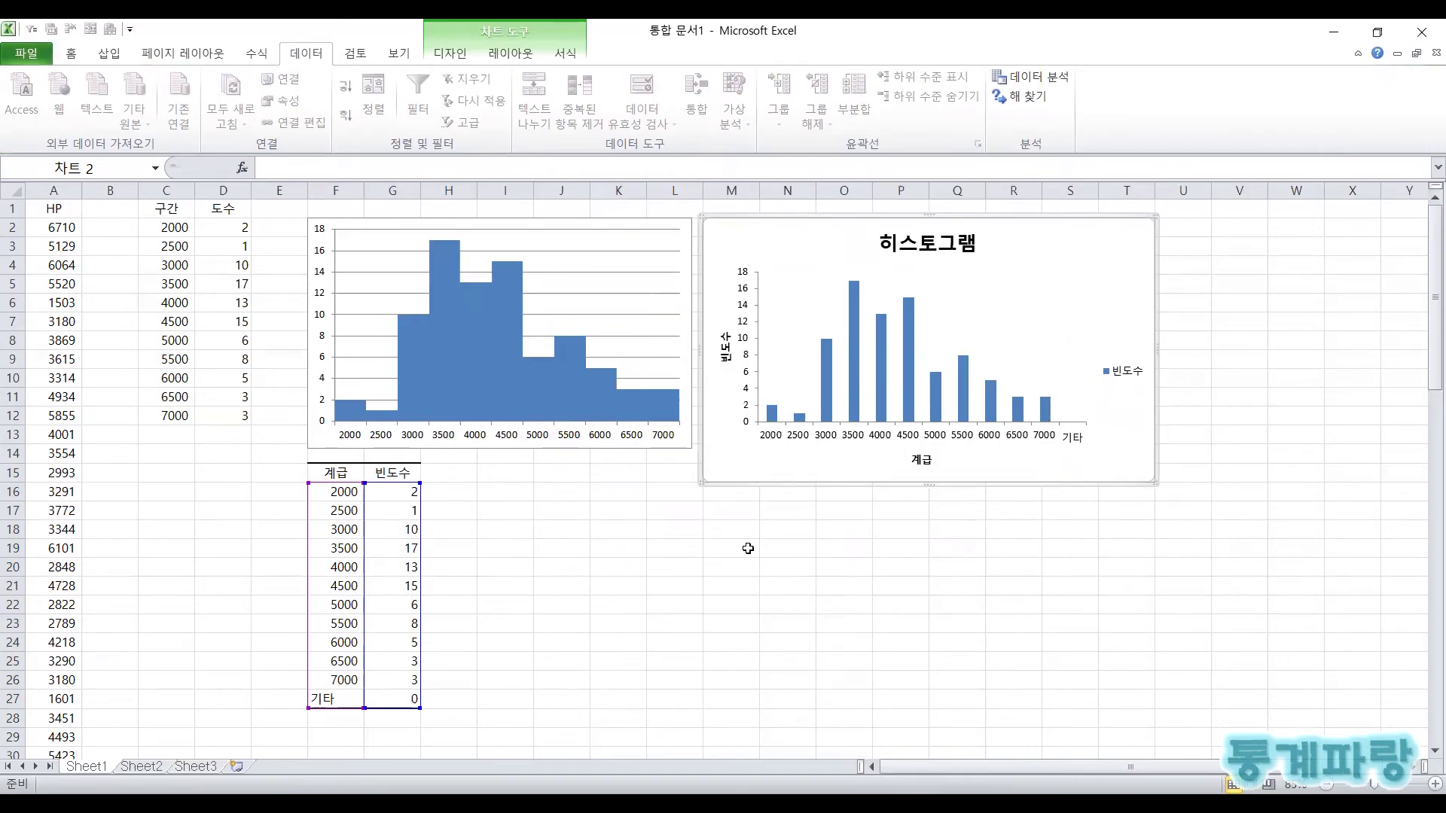
Set the output chart's 빈도수 series gap width to 0%.
left_click(856, 398)
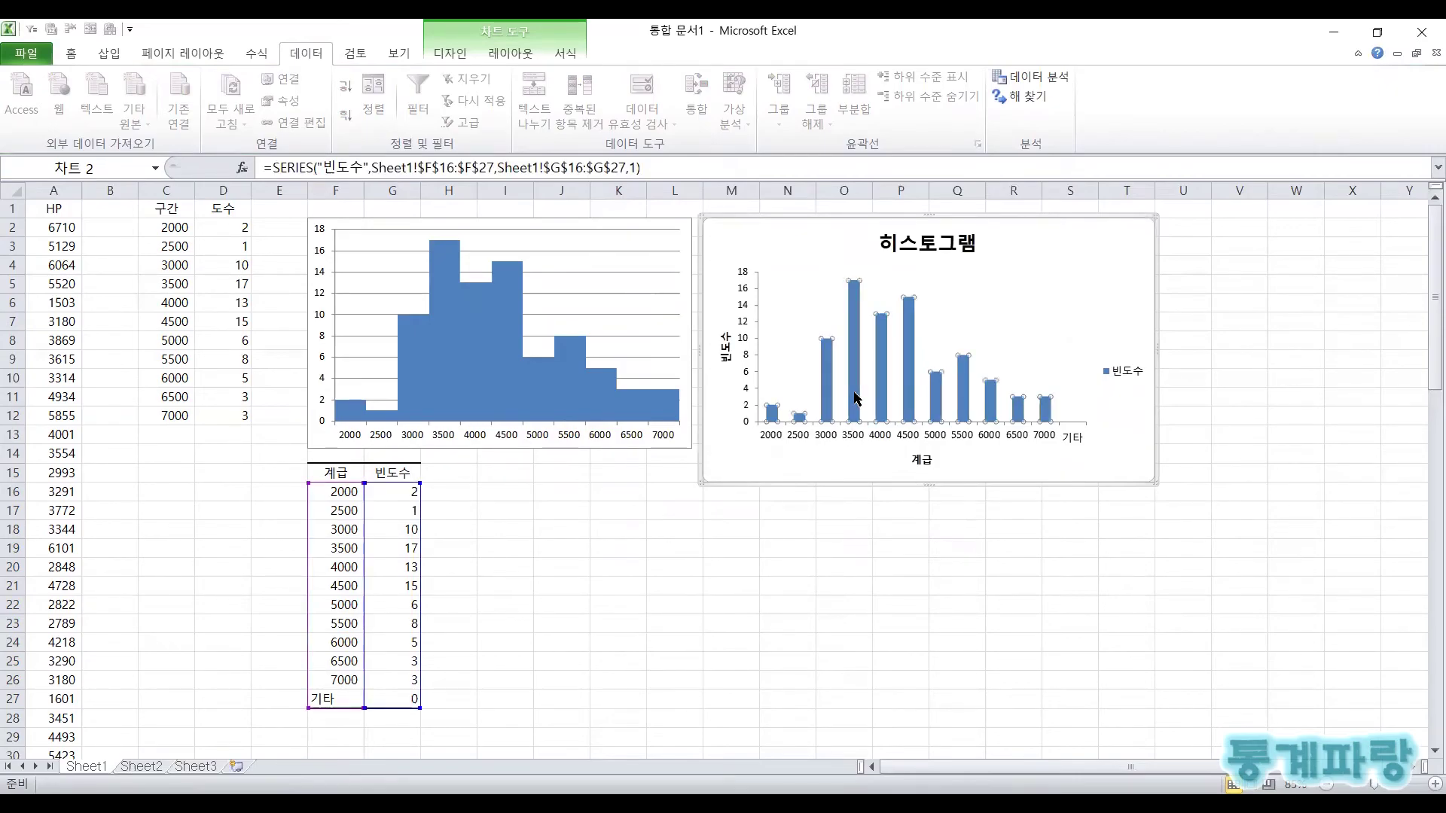
right_click(856, 394)
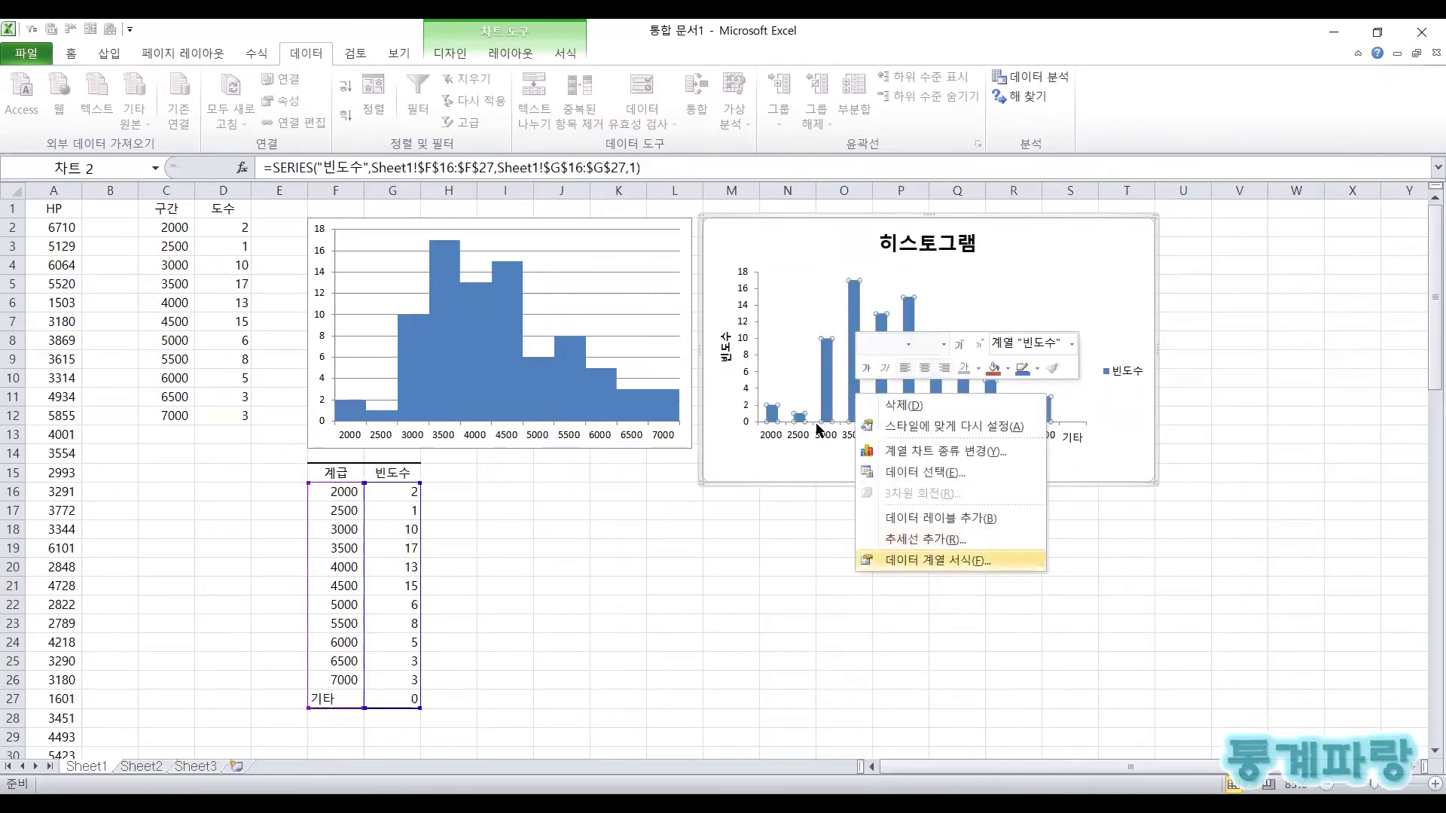
key("Return")
left_click_drag(774, 317, 727, 317)
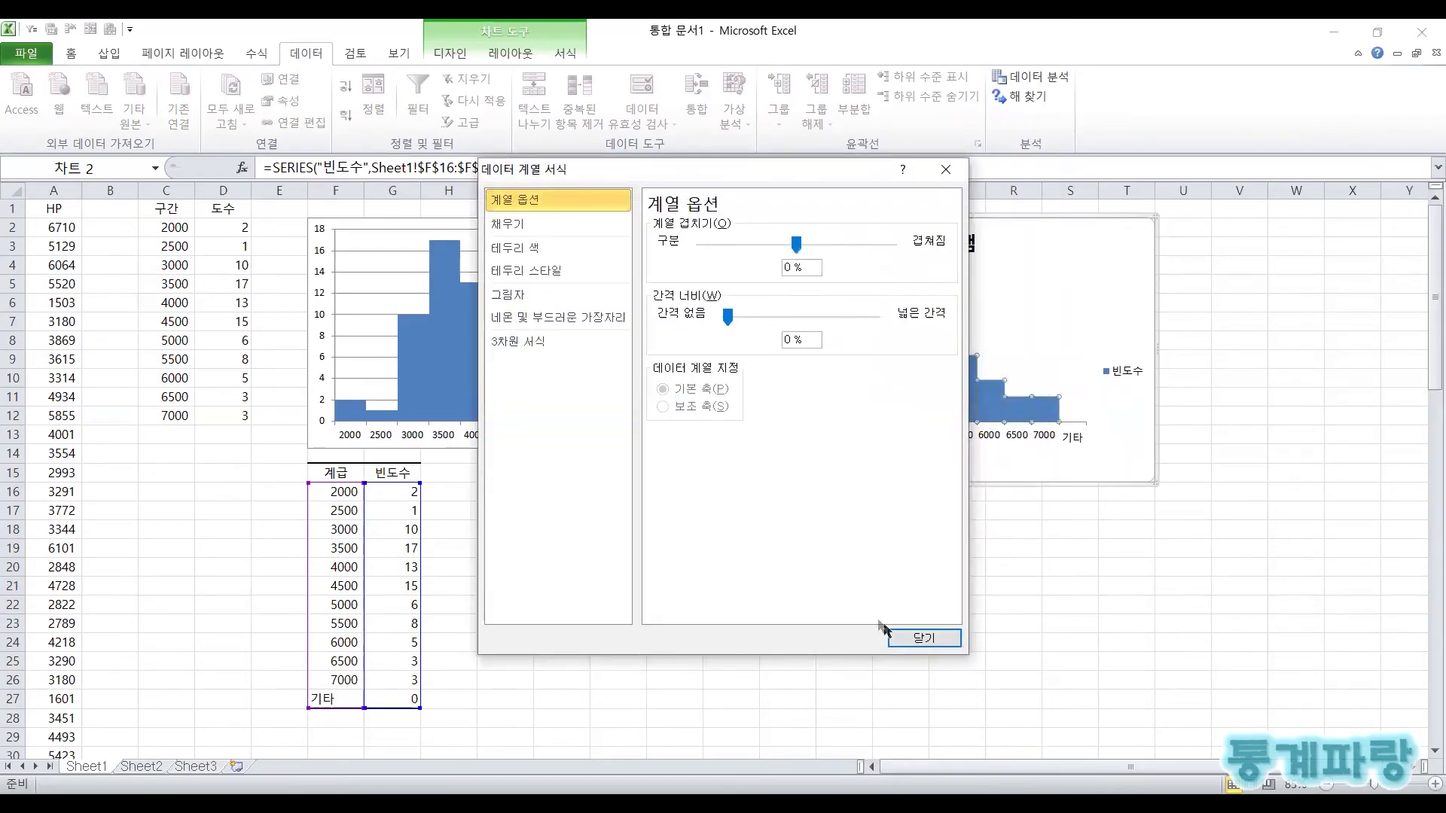
left_click(905, 639)
left_click(847, 585)
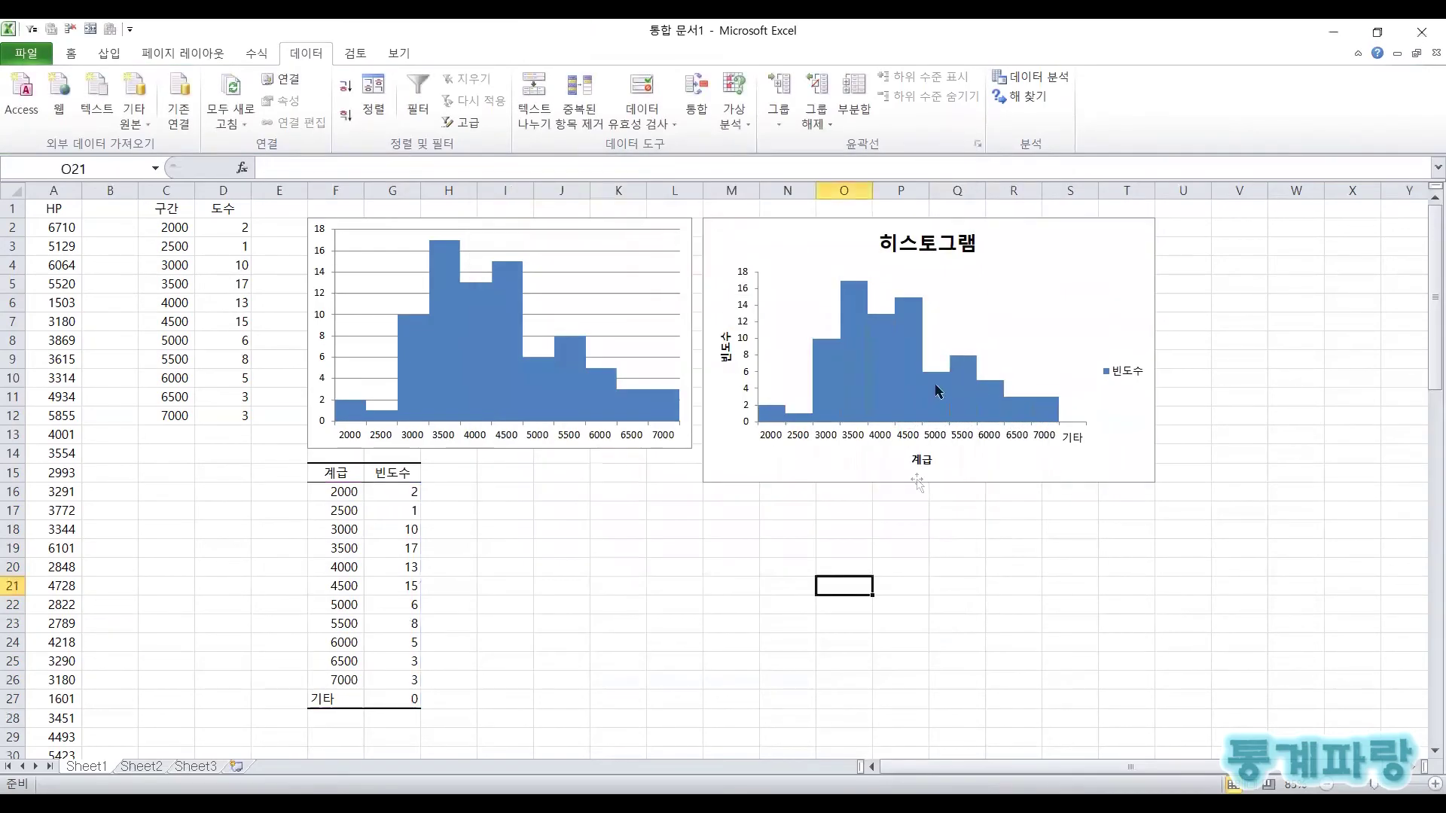